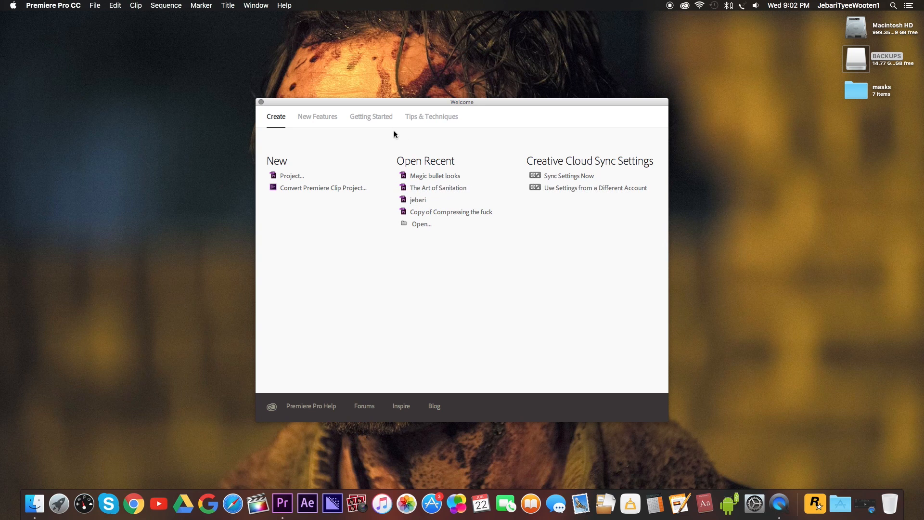
Open the recent project Magic bullet looks and import the masks folder of clips
click(459, 177)
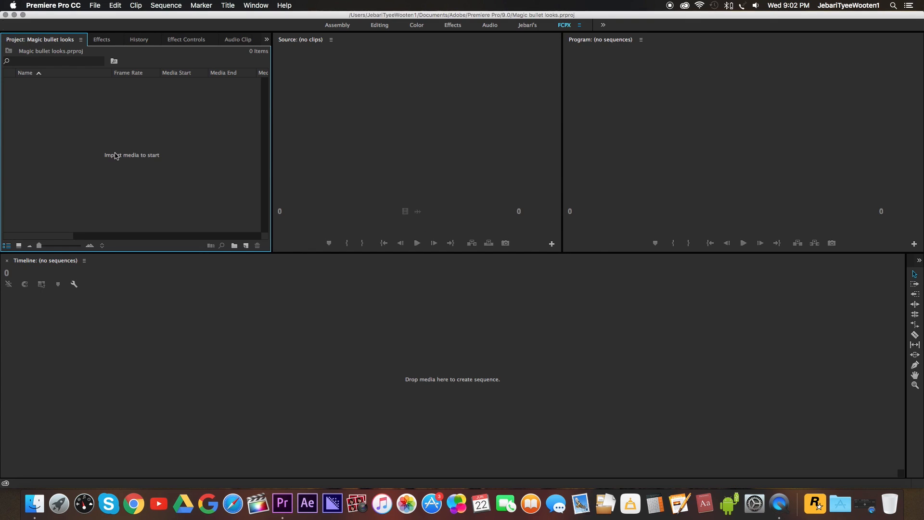
double_click(116, 155)
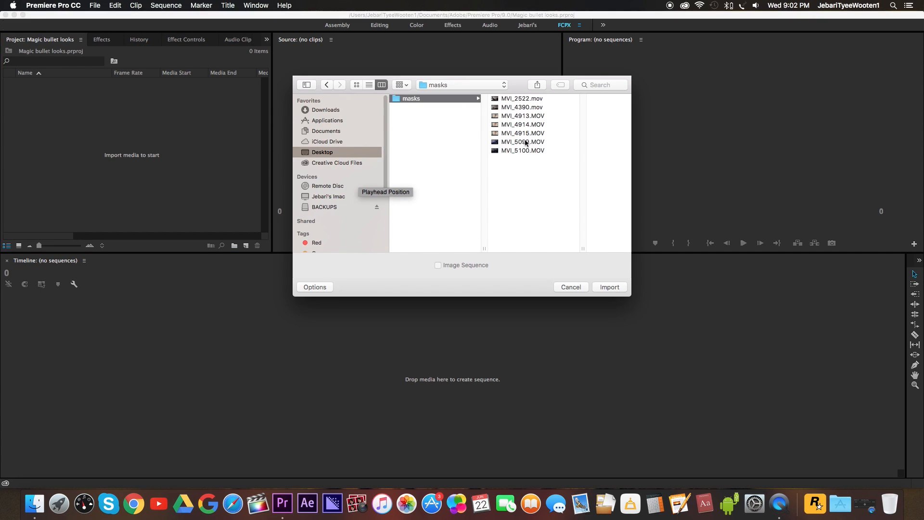
click(607, 288)
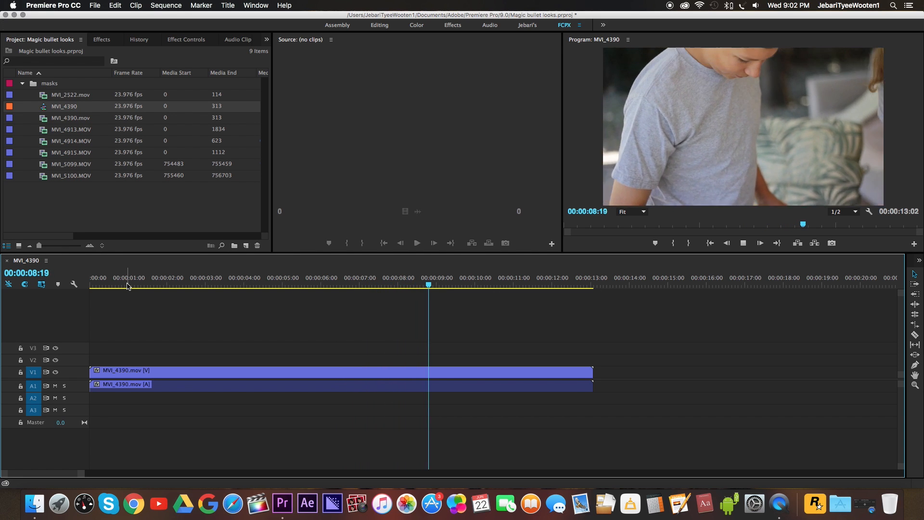
Park the playhead at 00:00:03:12 and apply the Three-Way Color Corrector effect to the MVI_4390.mov clip
key(space)
drag(460, 286, 225, 287)
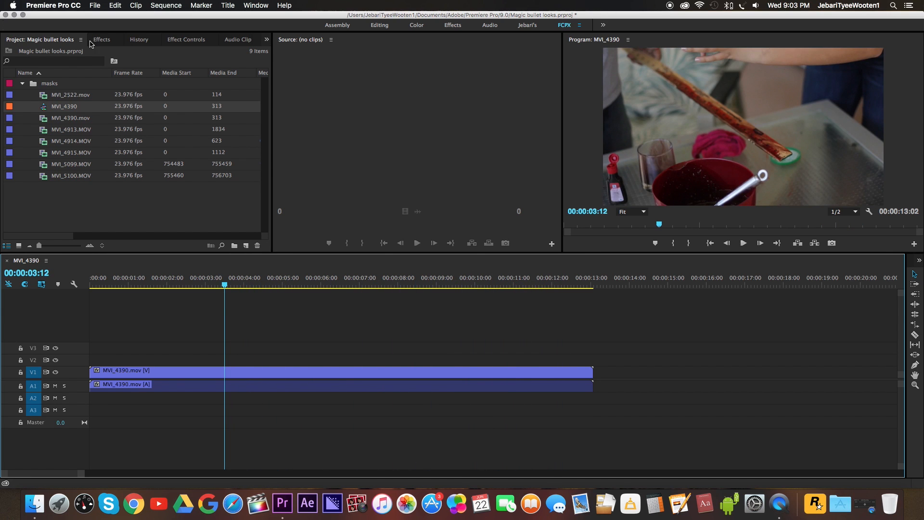
click(102, 40)
click(37, 53)
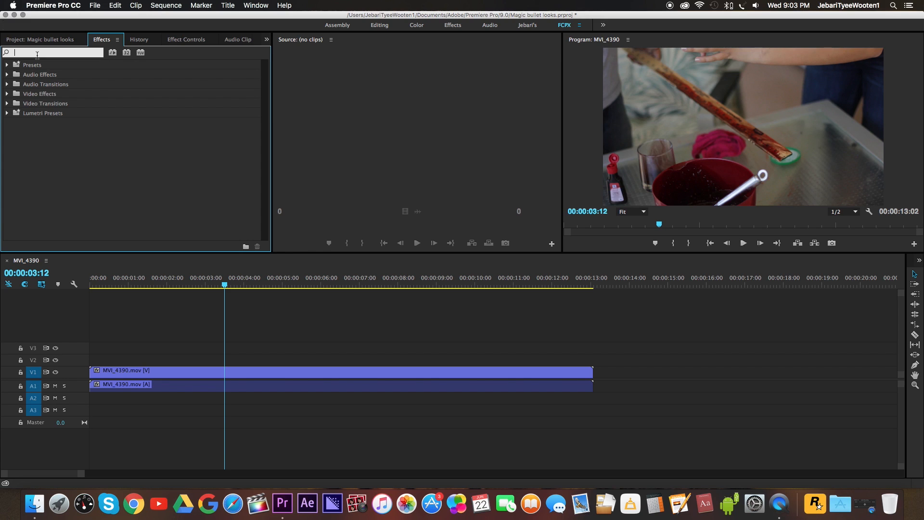
text(fast)
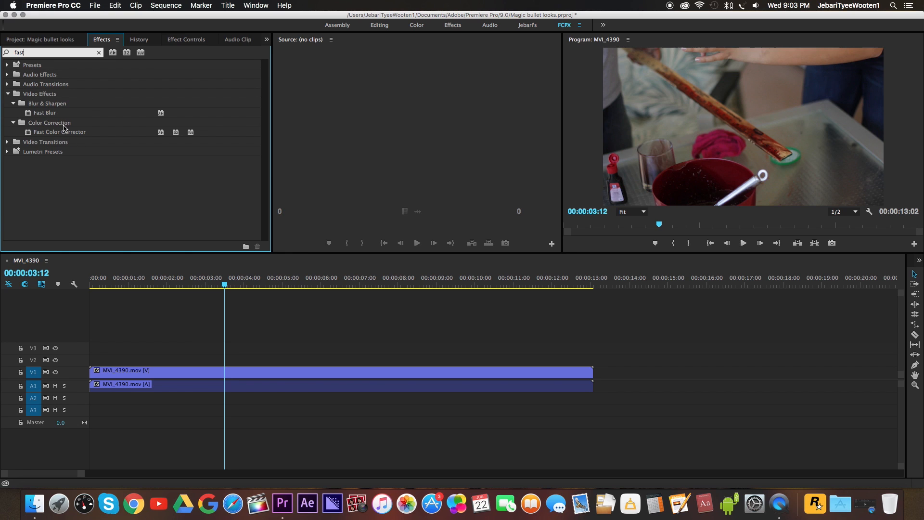
click(99, 53)
text(three)
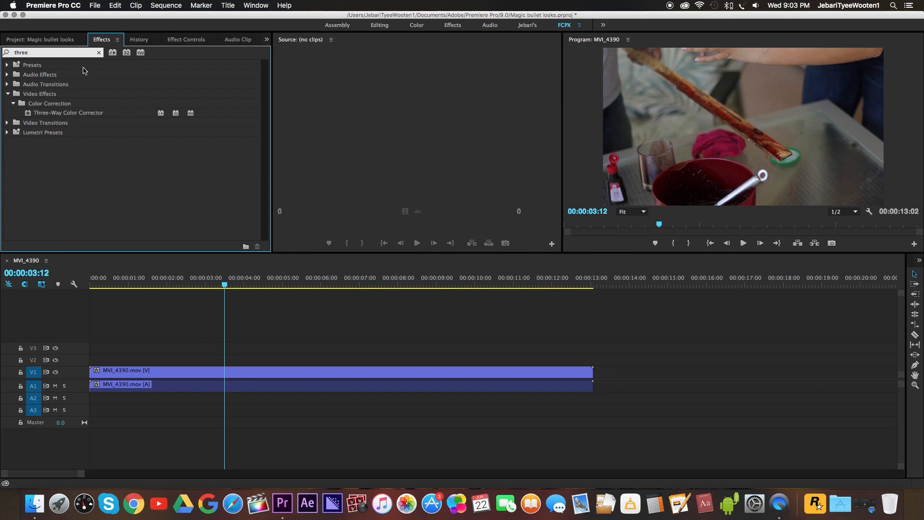
drag(91, 117, 281, 380)
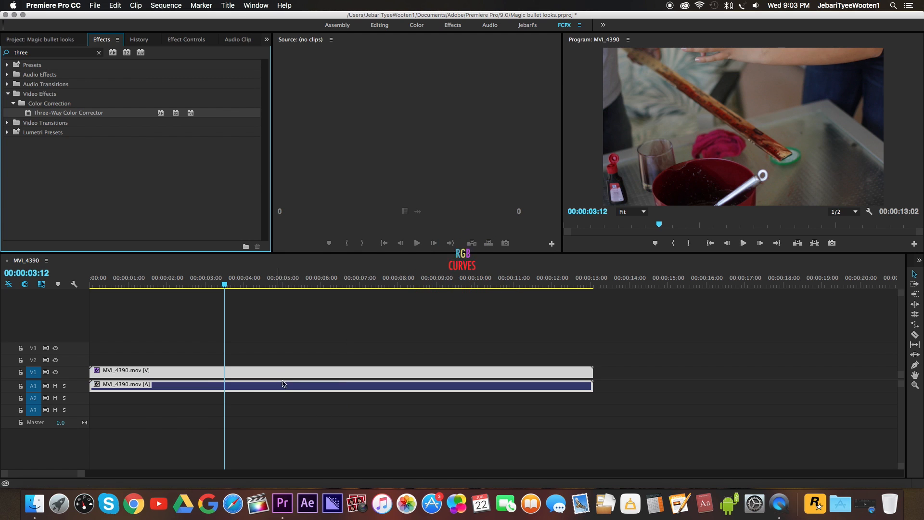
Show the Lumetri Scopes docked in their own full-height column beside the program monitor, and widen the timeline next to it
click(255, 6)
click(278, 223)
drag(223, 41, 916, 202)
drag(462, 169, 669, 139)
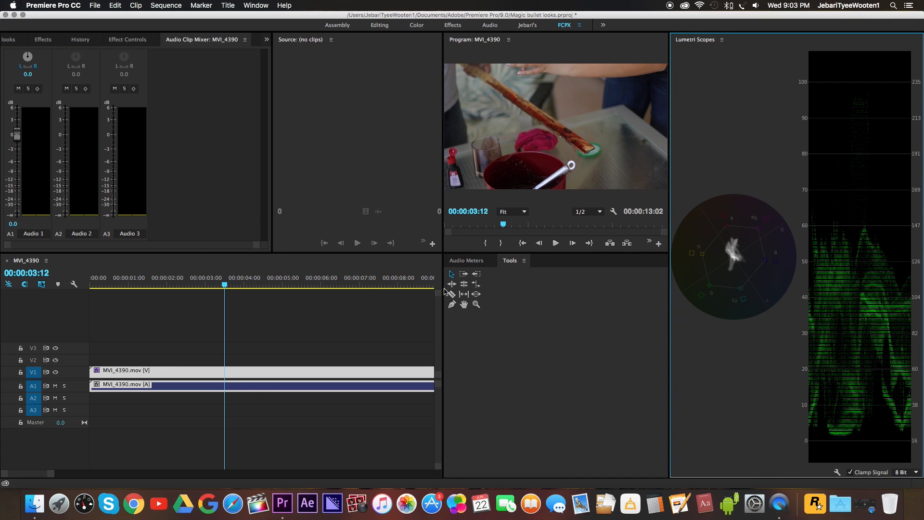
drag(445, 291, 624, 291)
Set the Three-Way Color Corrector's white input level to 229.7, black output level to 19.1 and master saturation to 85
click(128, 39)
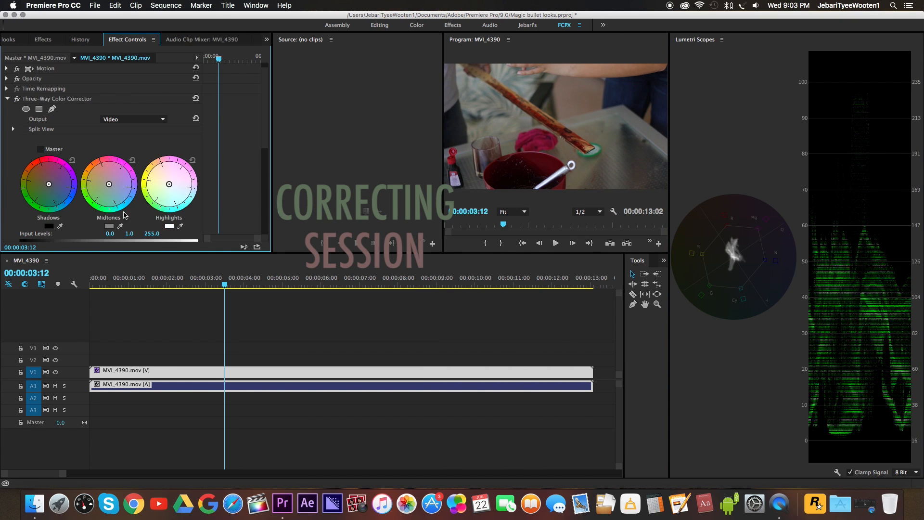
scroll(112, 144, down, 5)
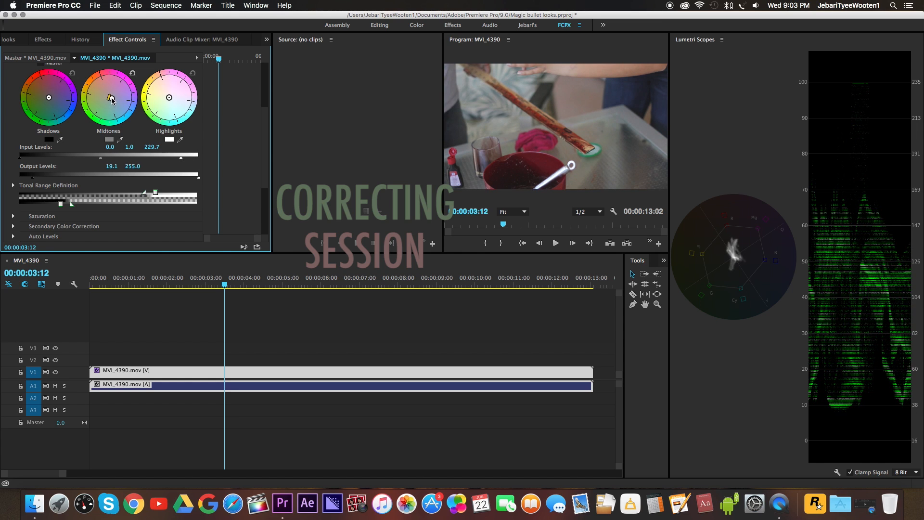
scroll(29, 182, down, 4)
click(13, 114)
Add the RGB Parade scope and slightly adjust the color balance of the shadows, midtones and highlights wheels
right_click(737, 267)
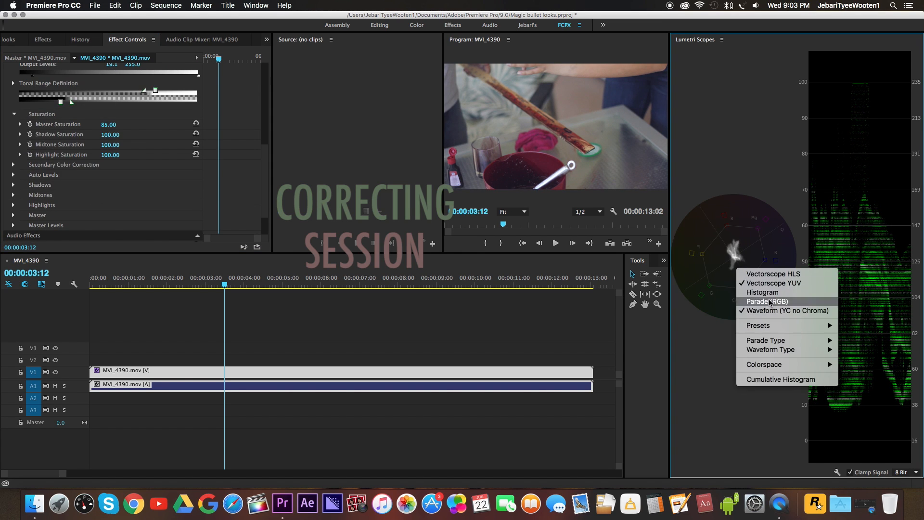
click(770, 302)
scroll(55, 116, up, 5)
drag(54, 114, 49, 112)
drag(169, 111, 169, 110)
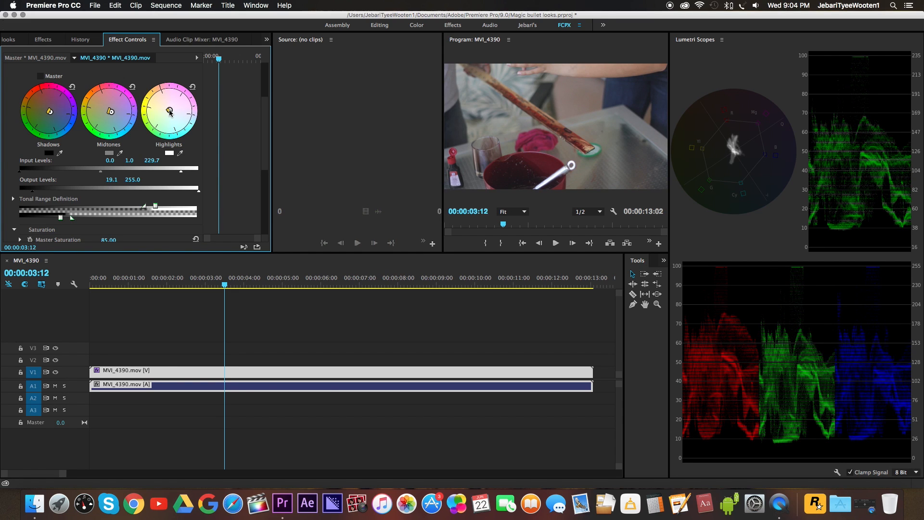
drag(111, 111, 115, 114)
drag(115, 114, 111, 113)
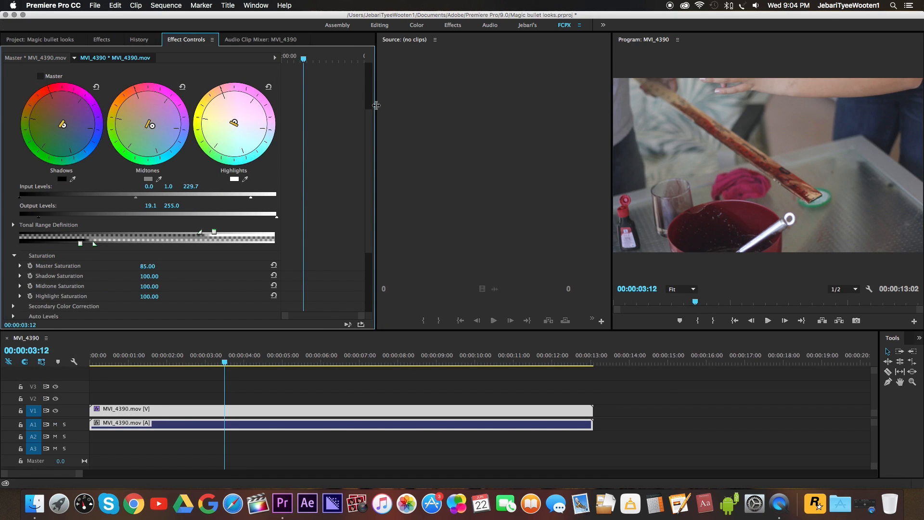
Narrow the effect controls area to enlarge the program preview and move the playhead to 00:00:04:12
drag(376, 105, 344, 105)
drag(344, 105, 330, 105)
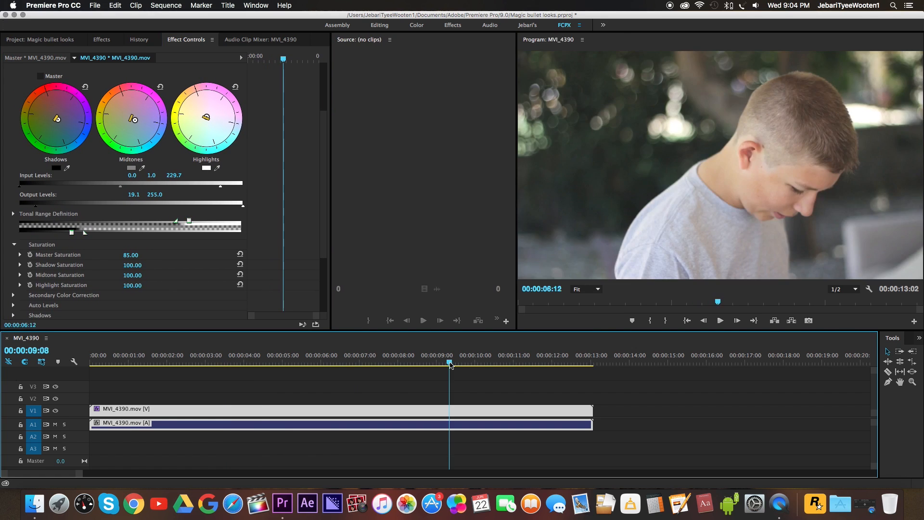
drag(449, 356, 263, 355)
Toggle the Three-Way Color Corrector off and on repeatedly to compare the clip before and after correction
scroll(121, 144, up, 3)
click(17, 109)
click(17, 109)
click(17, 109)
click(18, 109)
click(17, 109)
click(18, 108)
click(18, 109)
click(18, 109)
click(18, 108)
click(18, 109)
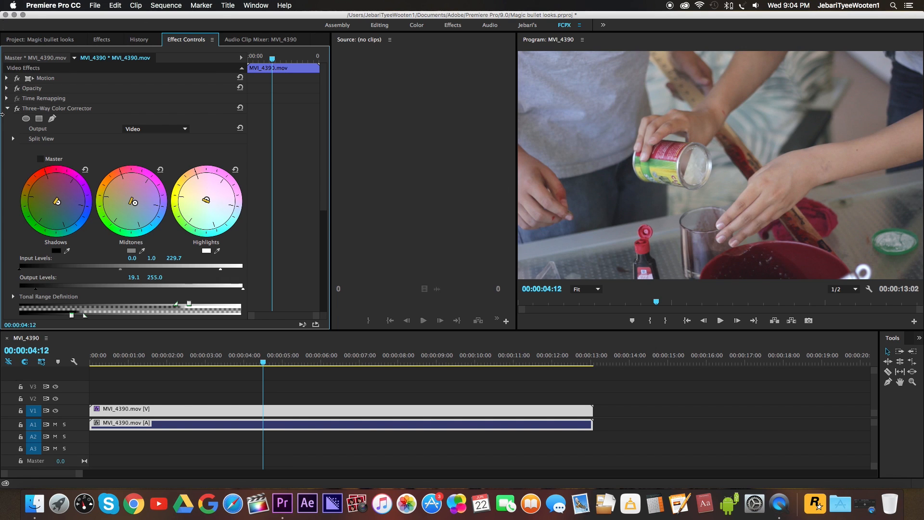
Return to the project's media list and collapse the masks bin
click(103, 40)
click(39, 40)
right_click(70, 260)
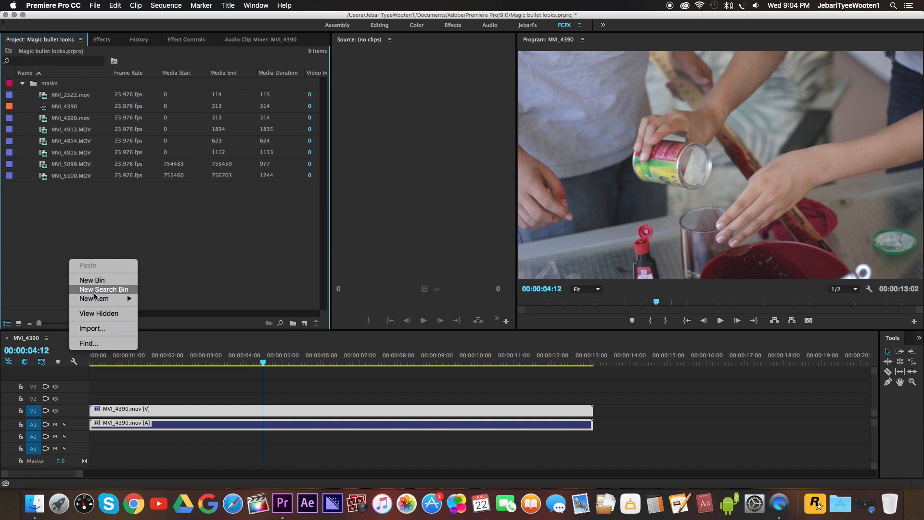
click(21, 85)
click(22, 84)
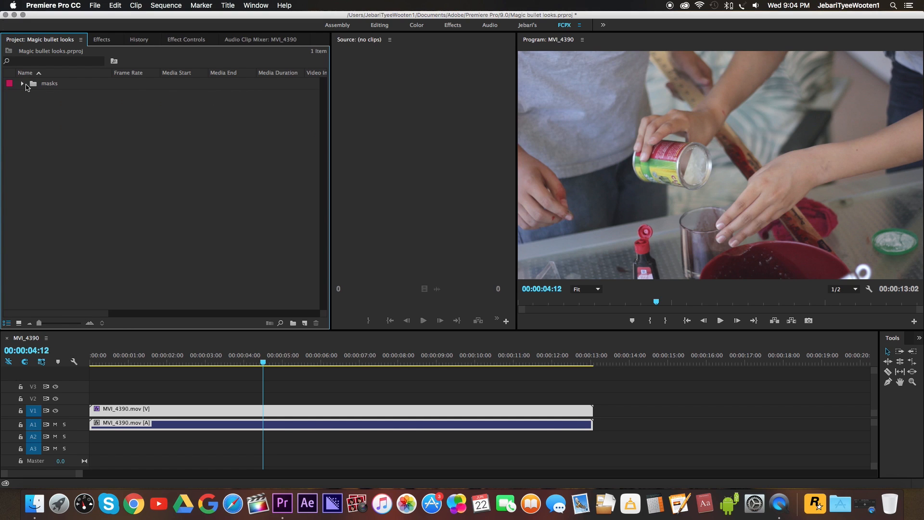
Create an adjustment layer and place it on track V2 over the full length of the MVI_4390.mov clip
right_click(62, 240)
mouse_move(96, 281)
click(162, 301)
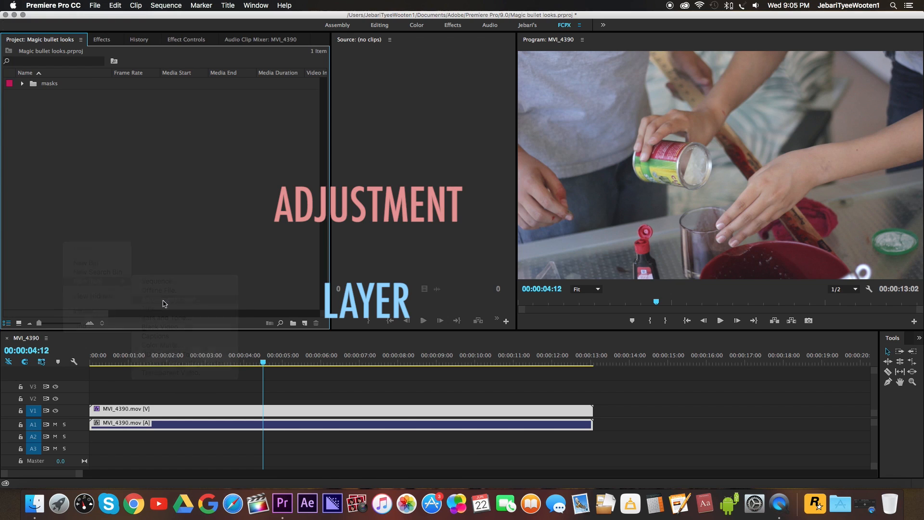
click(512, 287)
drag(63, 83, 93, 397)
click(221, 377)
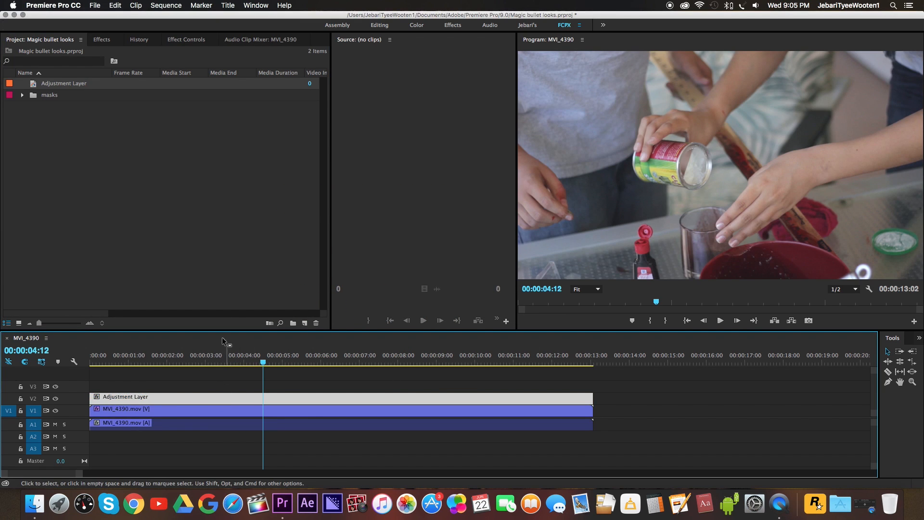
Apply the Magic Bullet Looks effect to the adjustment layer and open its look editor
click(105, 39)
click(62, 54)
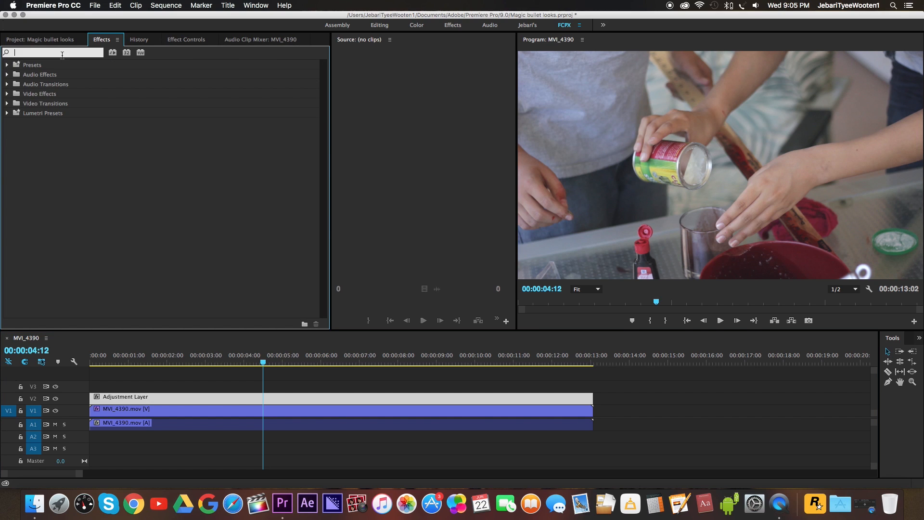
text(magic)
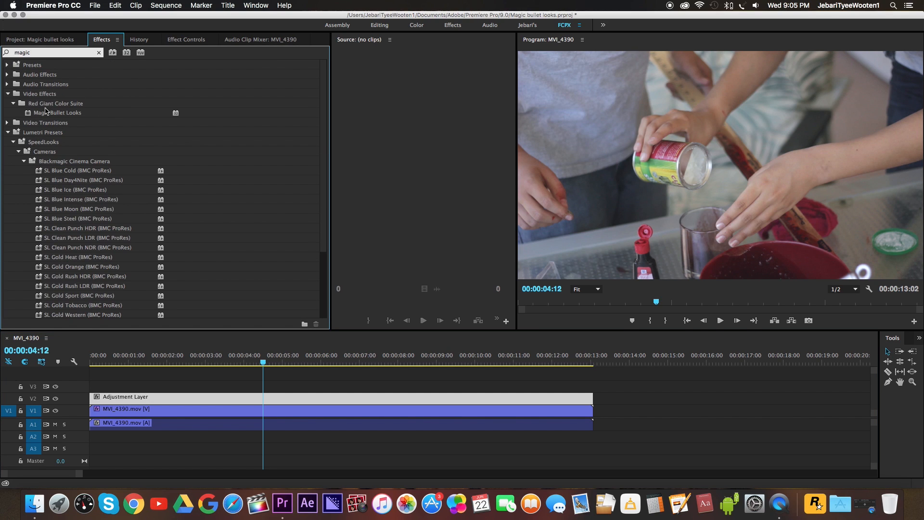
click(46, 111)
click(176, 43)
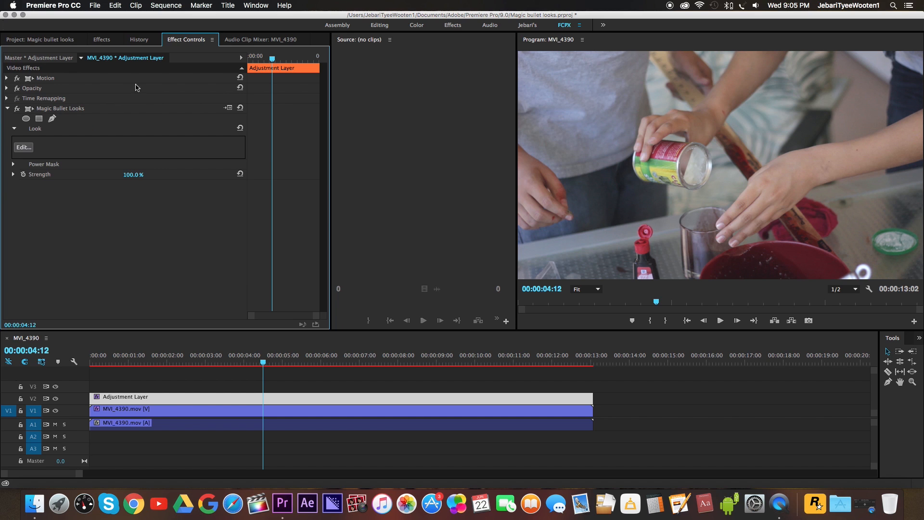
click(22, 148)
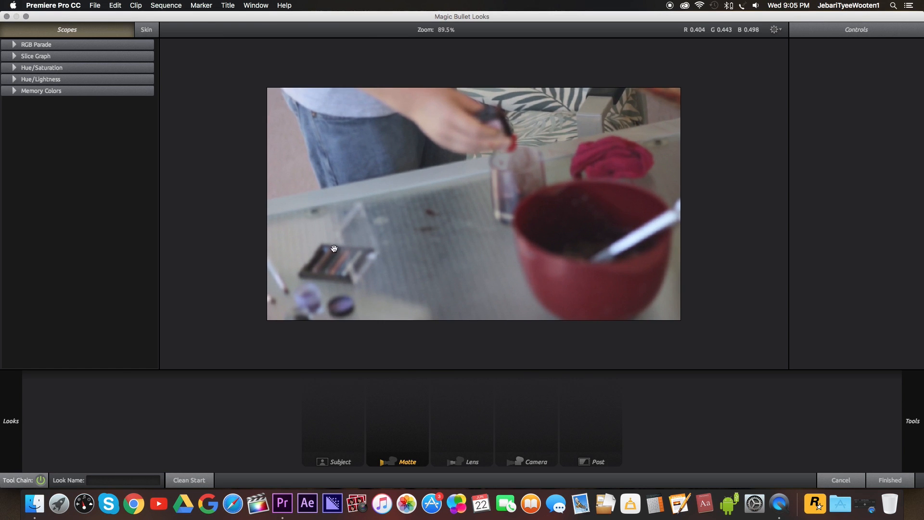
Browse the Diffusion and Light, Cinematic and Stylized preset looks, previewing them on the footage
mouse_move(15, 405)
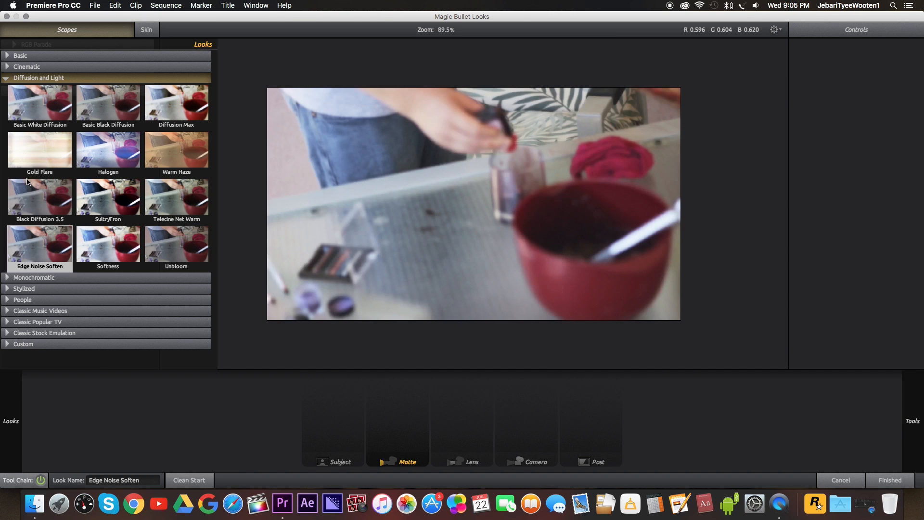
click(6, 78)
click(6, 66)
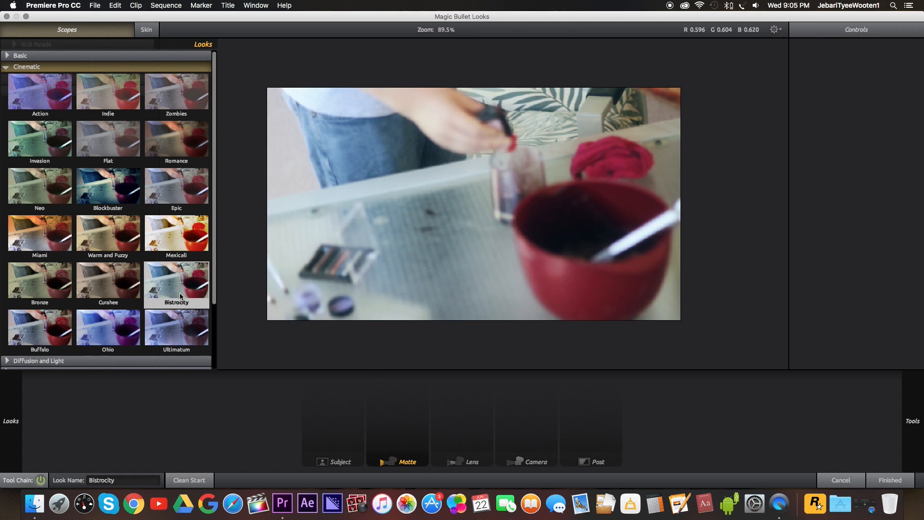
click(27, 66)
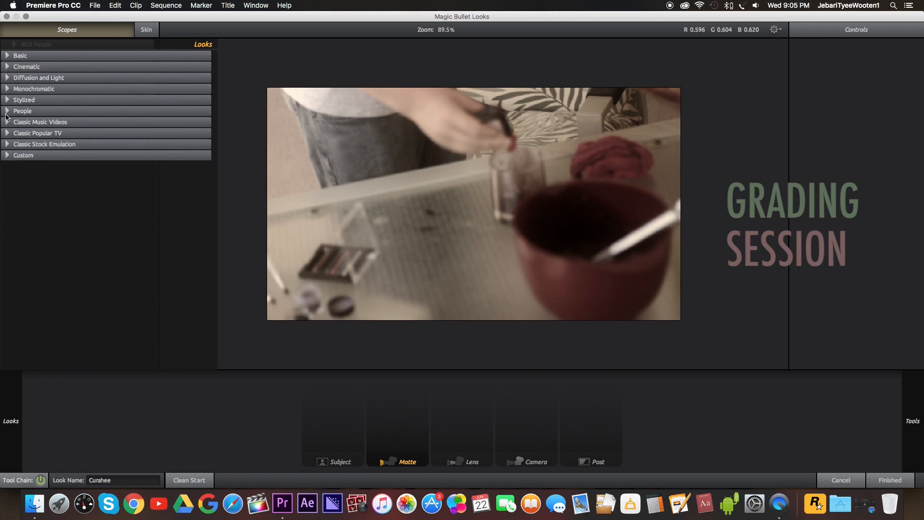
click(24, 99)
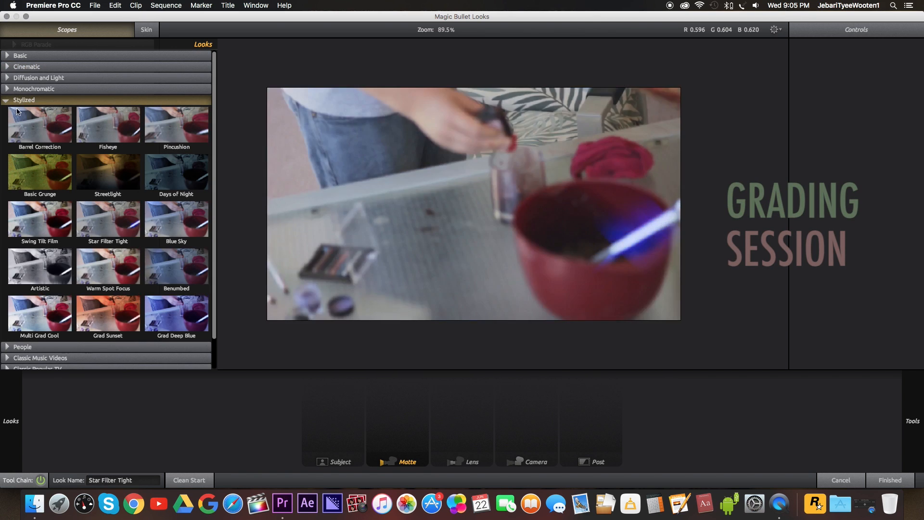
click(5, 100)
Apply a preset look from the Classic Music Videos category and adjust its Contrast tool
click(5, 122)
scroll(155, 331, down, 5)
click(106, 267)
click(230, 412)
drag(894, 69, 904, 68)
Set the Diffusion tool's color to R 0.915, G 0.926, B 0.648 and finish the look
click(505, 415)
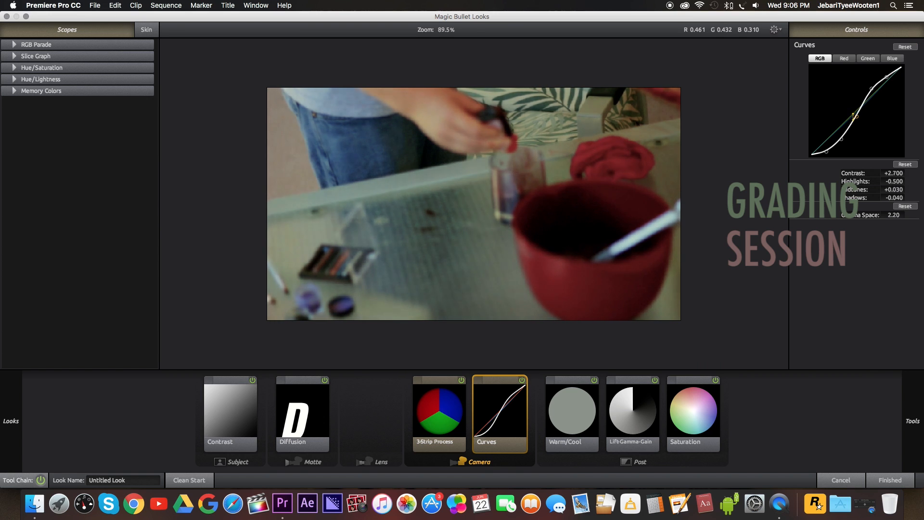
click(302, 414)
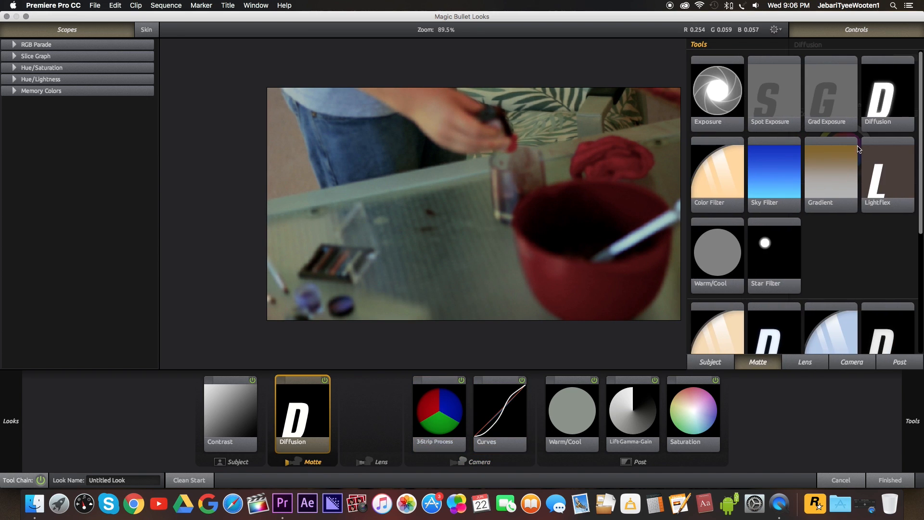
drag(855, 128, 867, 143)
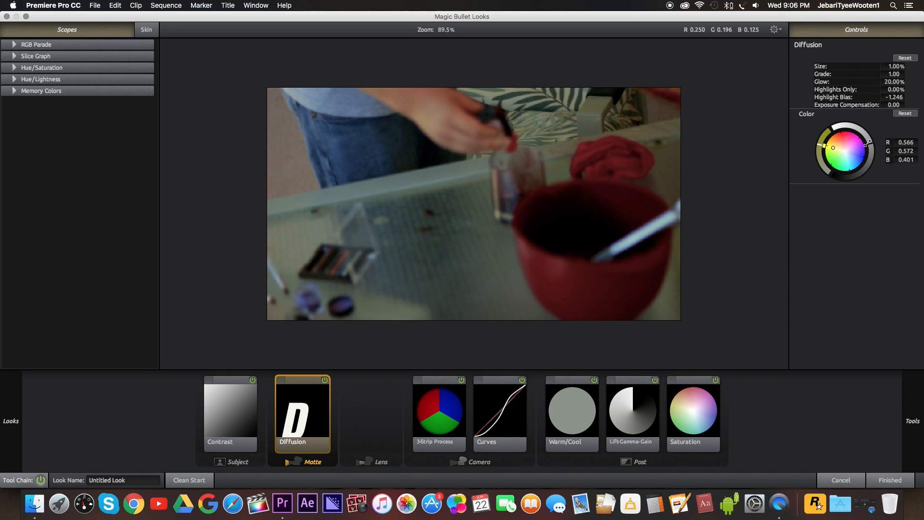
click(841, 126)
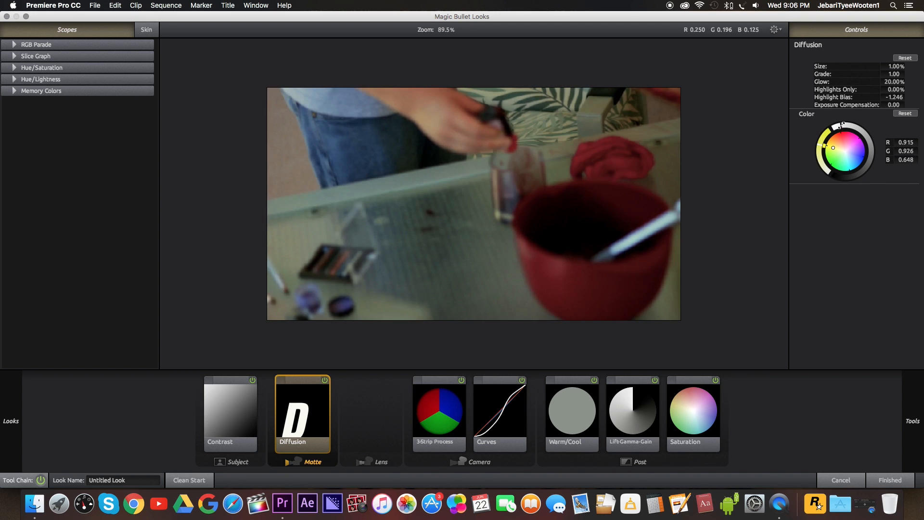
click(891, 481)
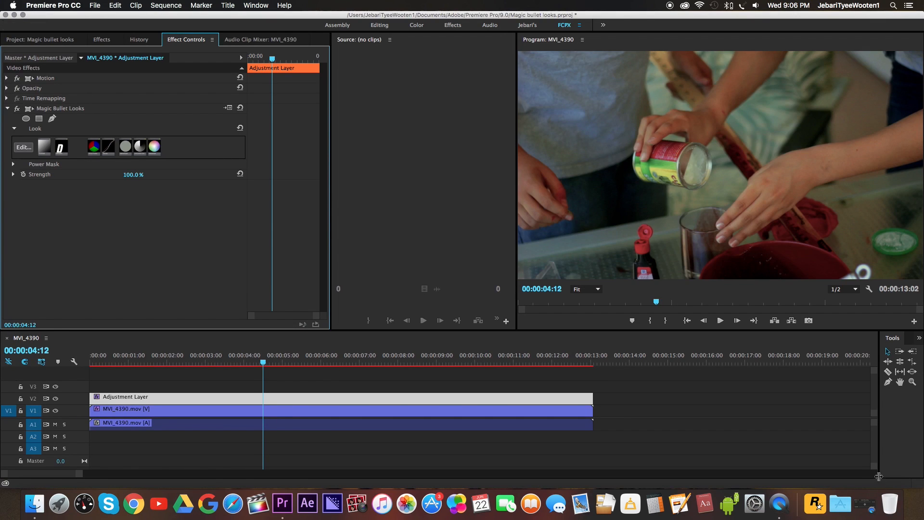
Scrub and play back the graded MVI_4390 sequence to review the look
drag(264, 358, 422, 356)
key(space)
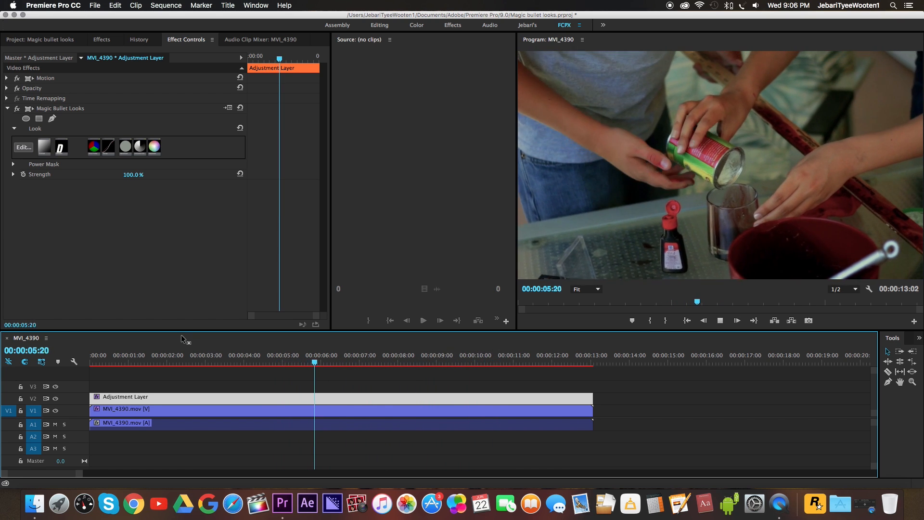
key(space)
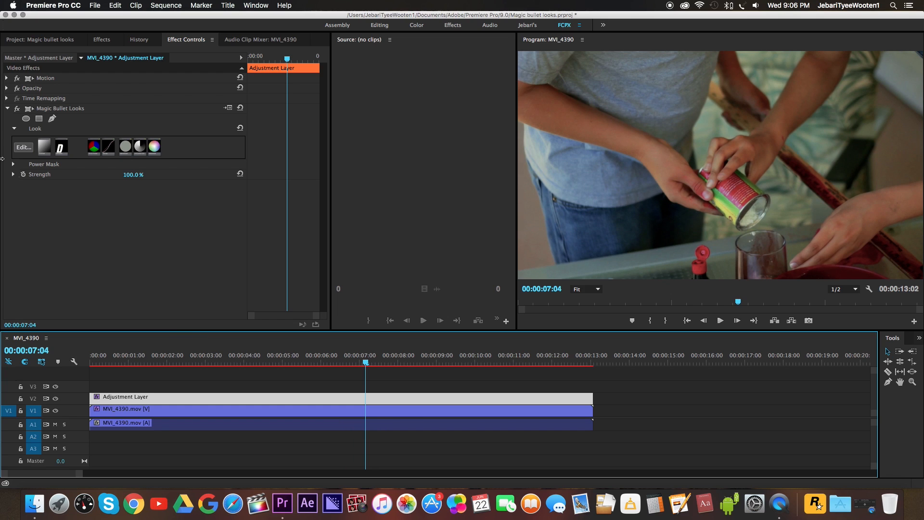
Toggle the adjustment layer's Magic Bullet Looks effect off and on repeatedly to compare the footage with and without the grade
click(7, 109)
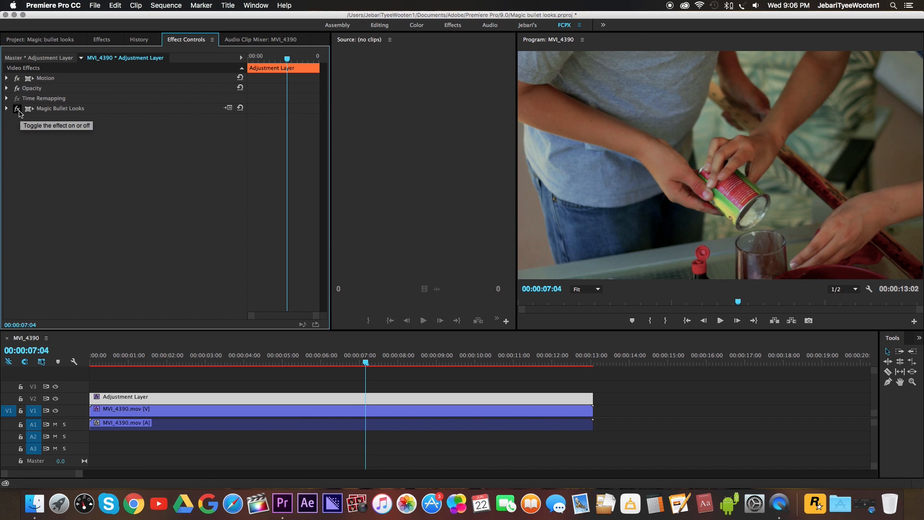
click(18, 110)
click(18, 110)
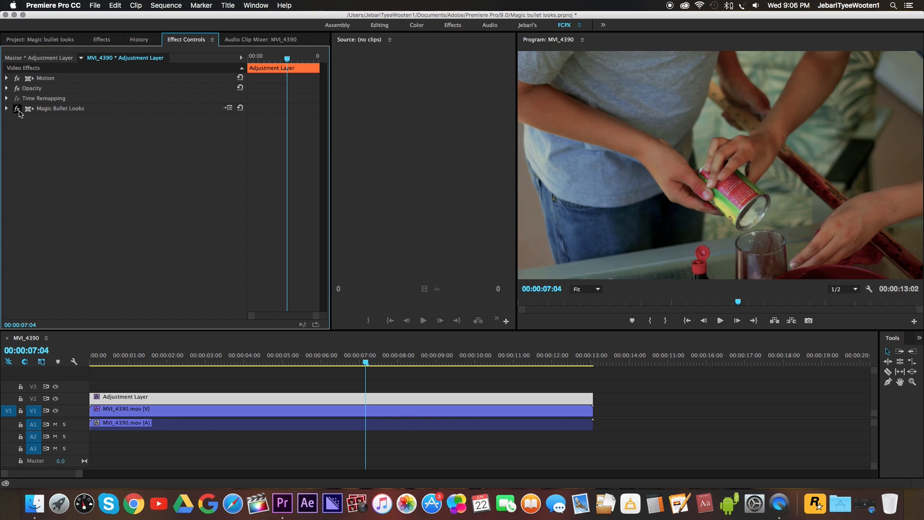
click(18, 109)
click(18, 109)
click(18, 110)
Toggle the MVI_4390 clip's Three-Way Color Corrector off and on for comparison, and re-enable Magic Bullet Looks on the adjustment layer
click(183, 409)
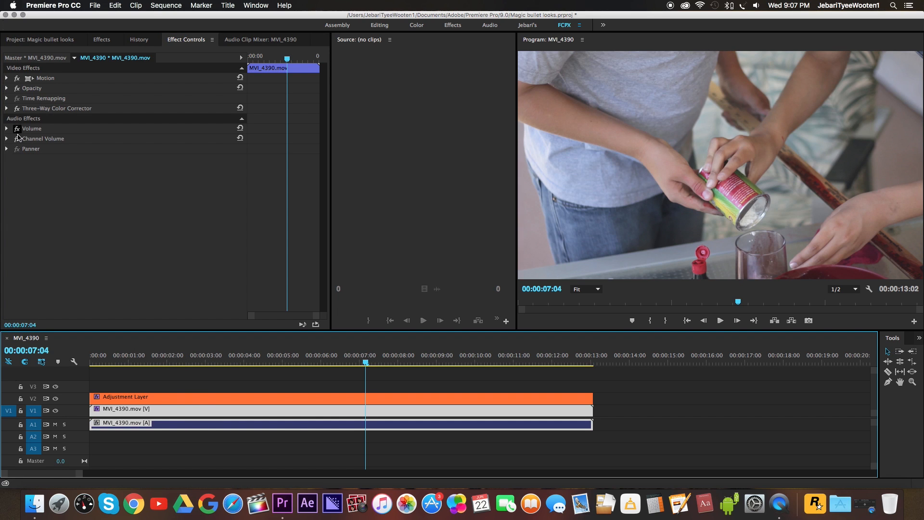
click(18, 109)
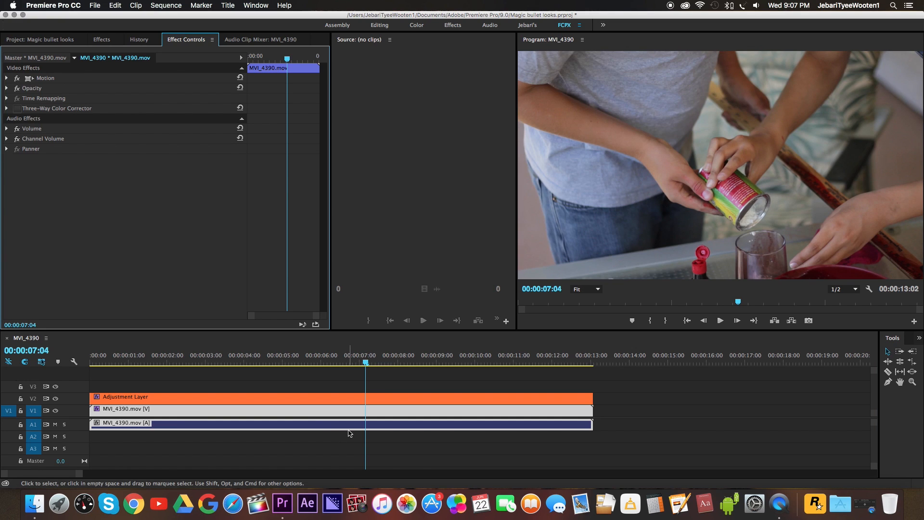
click(19, 109)
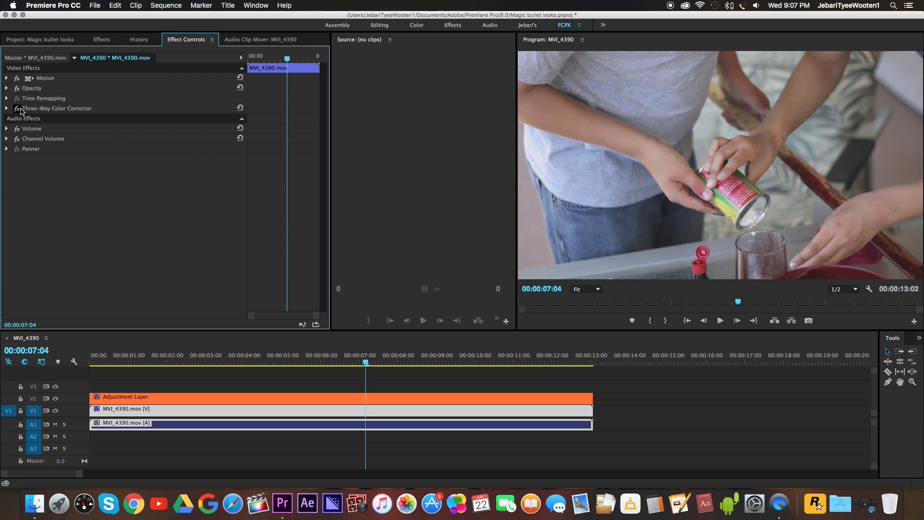
click(201, 398)
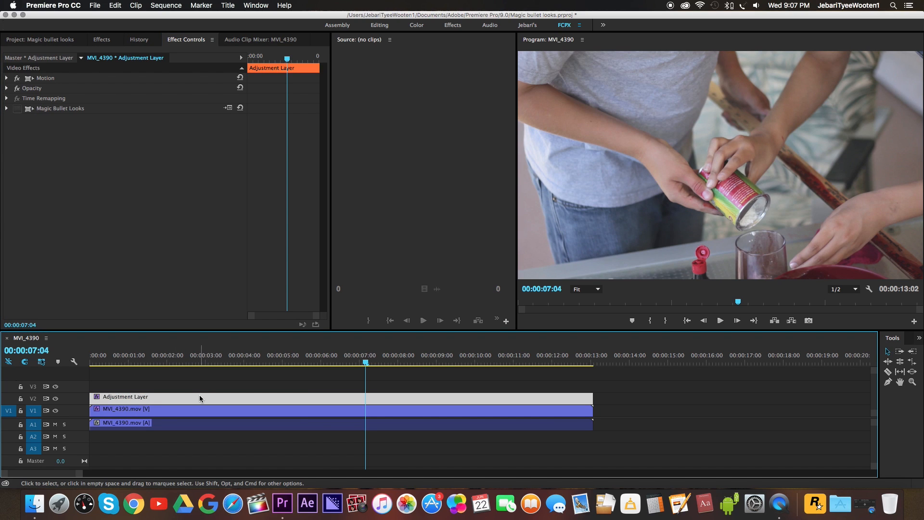
click(17, 108)
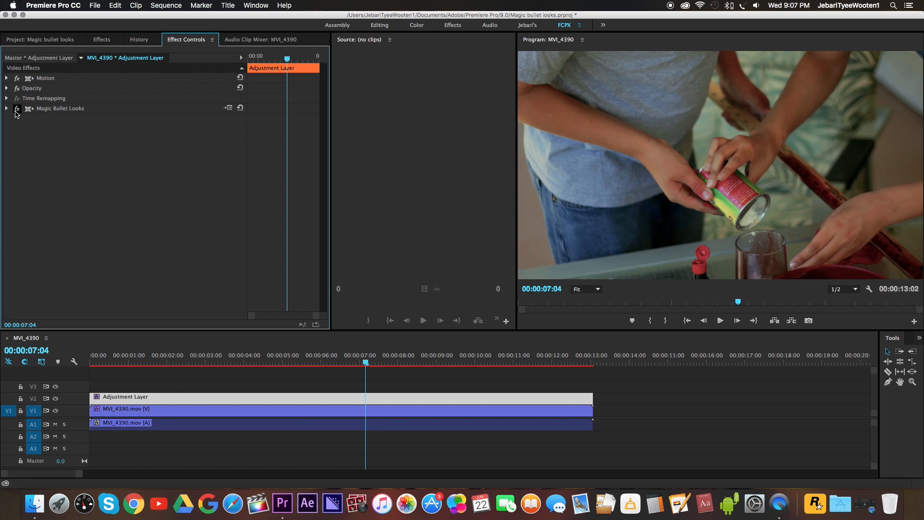
View the grade at 00:00:10:00 and delete the Magic Bullet Looks effect from the adjustment layer
drag(366, 362, 475, 364)
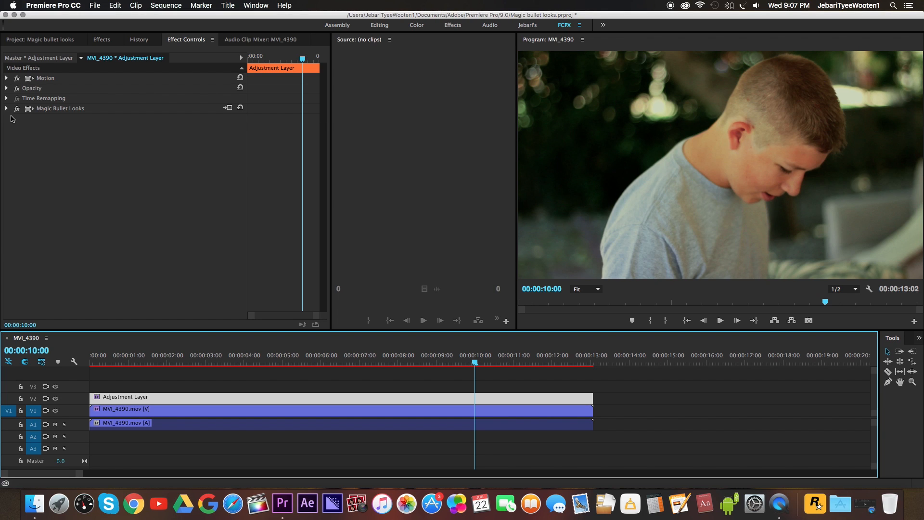
click(83, 117)
click(82, 109)
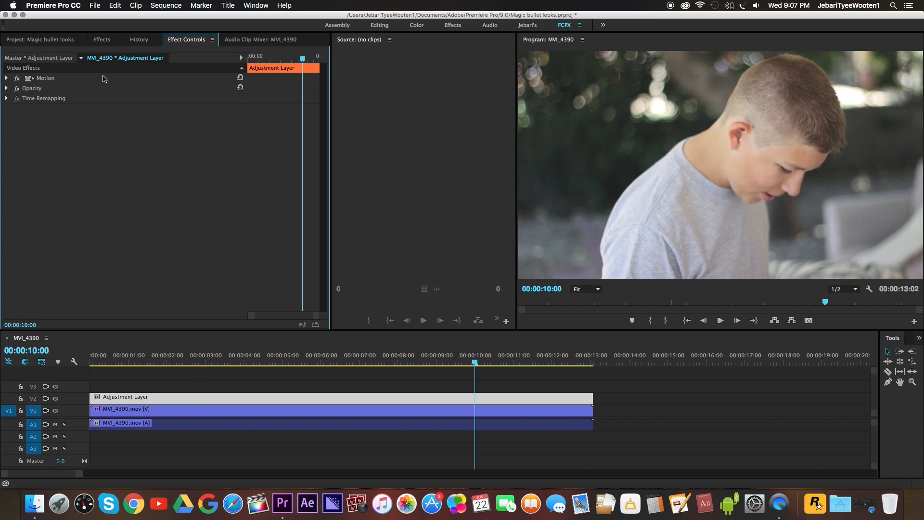
Find the Tint effect by searching for "tint", apply it to the adjustment layer and clear the search
click(105, 40)
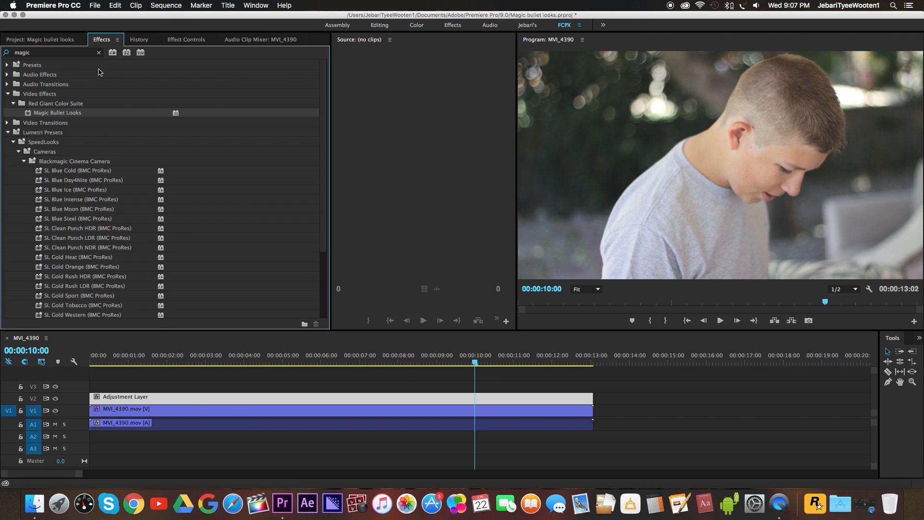
click(98, 53)
click(36, 52)
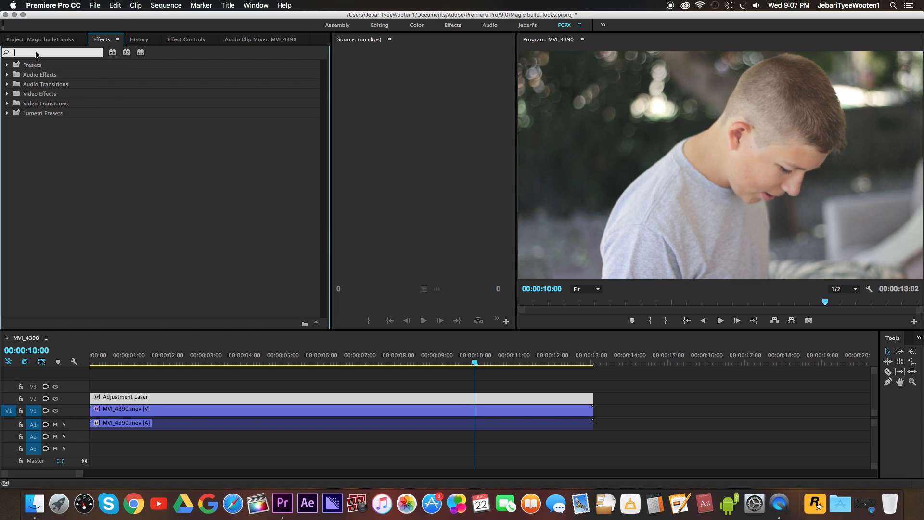
text(tint)
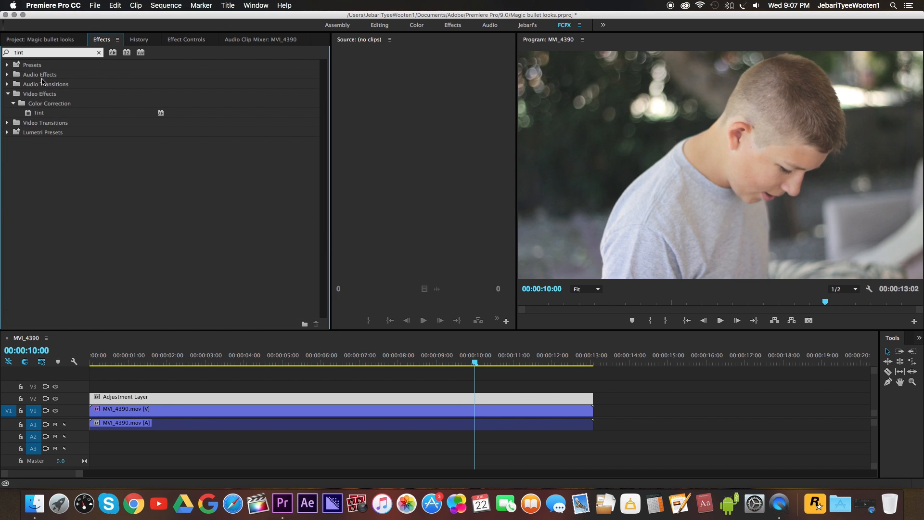
drag(39, 114, 169, 400)
click(99, 53)
Set the Tint effect's Map Black To color to a bright purple with a hue of 274°
click(214, 38)
click(127, 129)
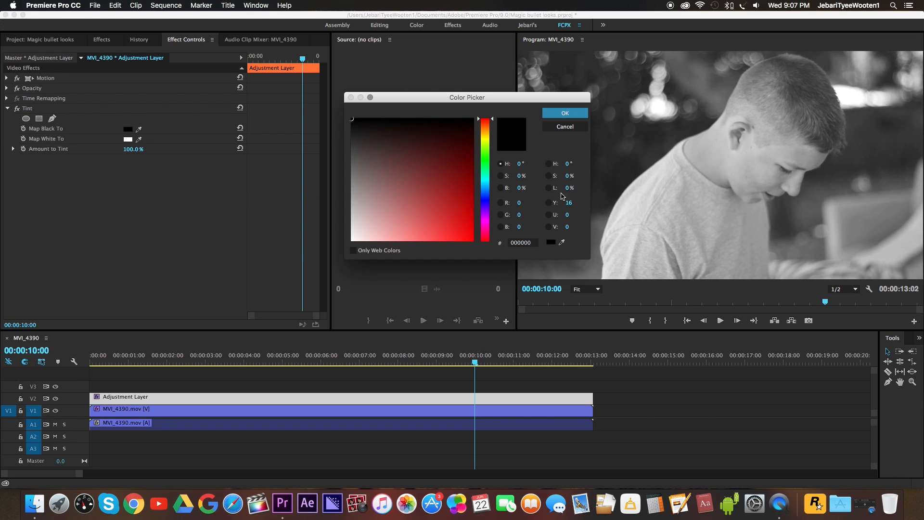
click(486, 187)
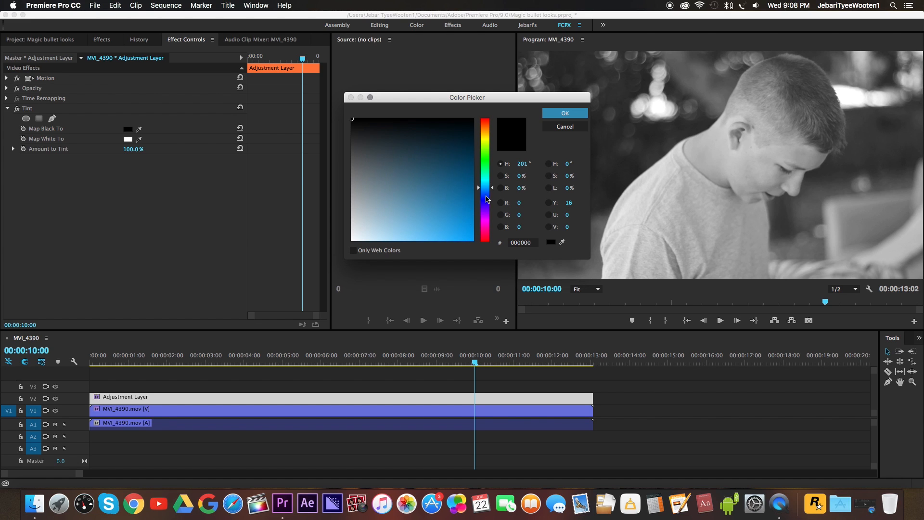
drag(497, 190, 473, 218)
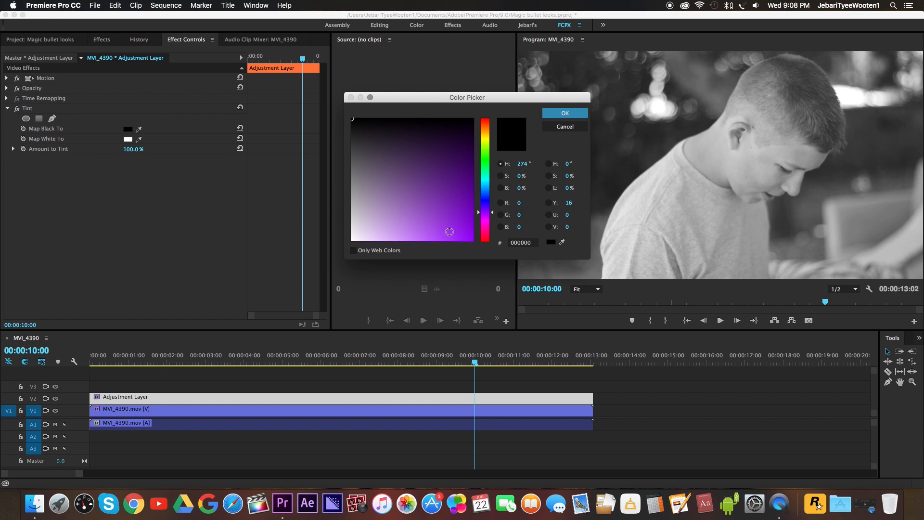
click(450, 237)
click(566, 114)
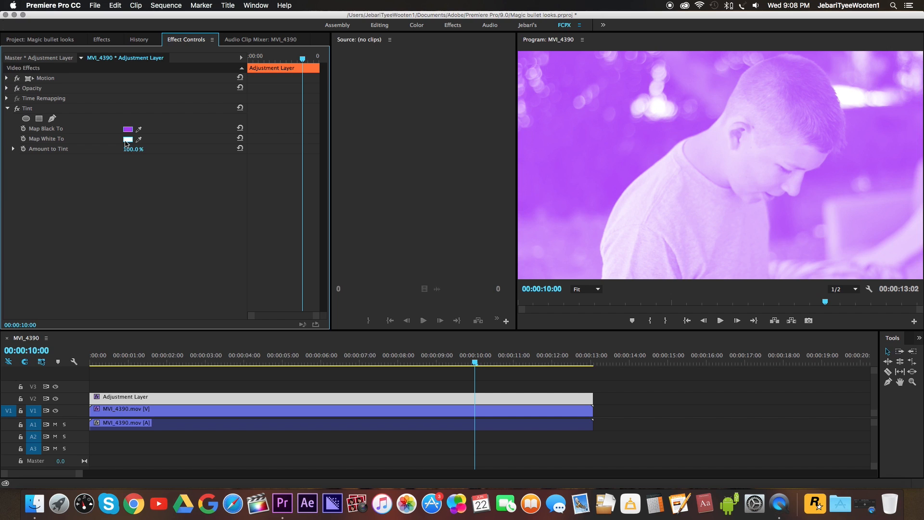
Set the Tint effect's Map White To color to yellow-green D7FD2F
click(128, 139)
click(487, 144)
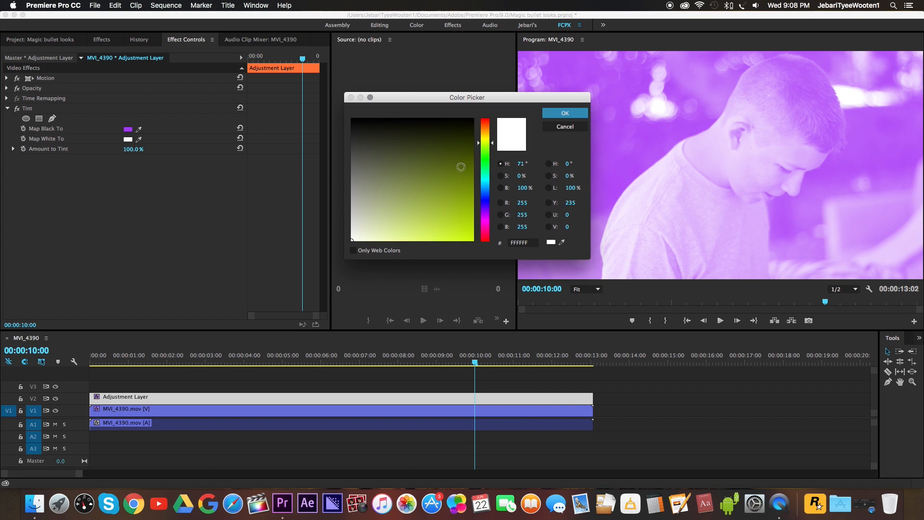
click(451, 239)
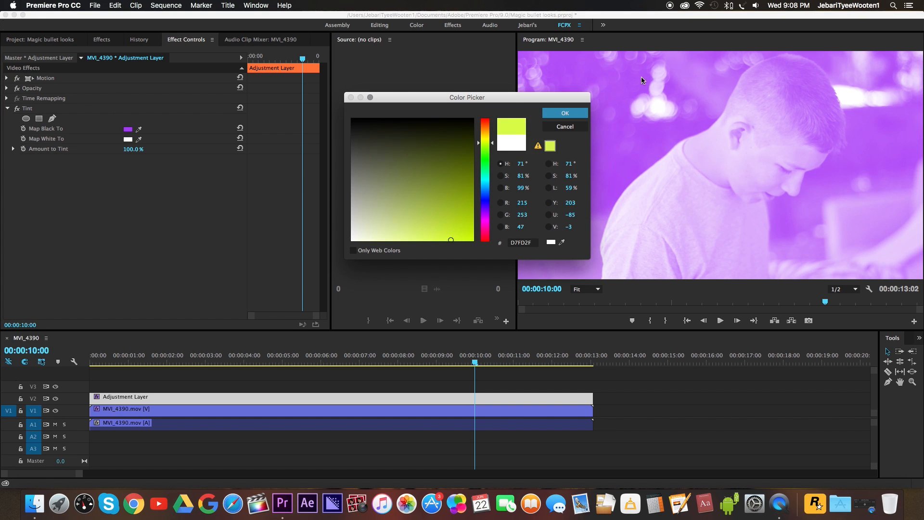
click(564, 113)
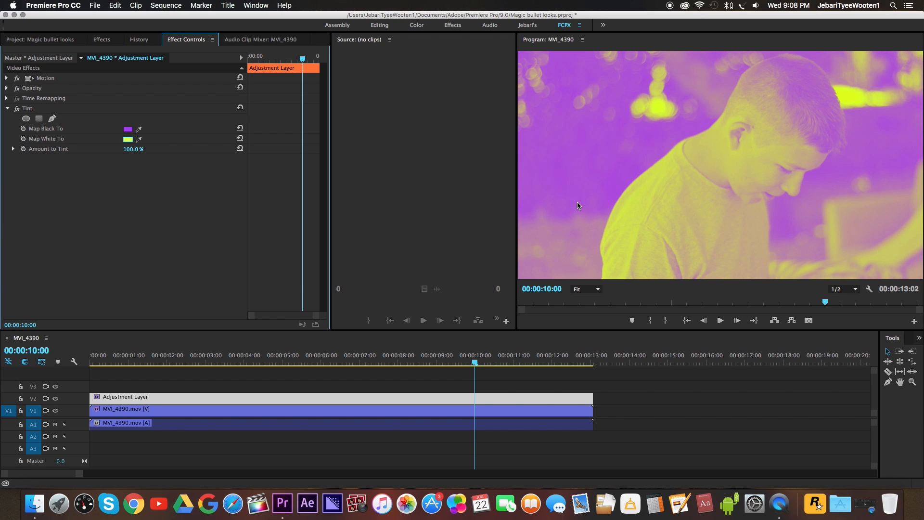
Try 15 % for Amount to Tint, settle on 17 %, and check the tint around 00:00:07:08
click(131, 150)
text(15)
key(Return)
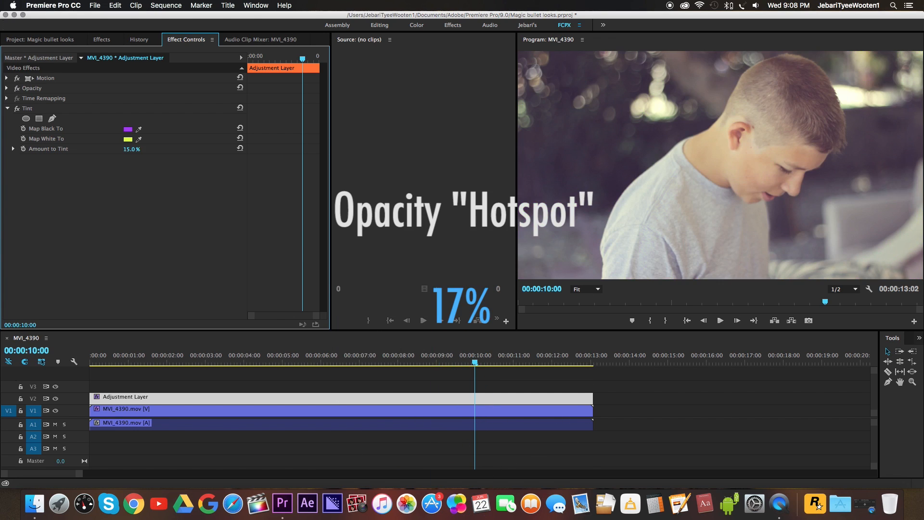
click(131, 148)
text(17)
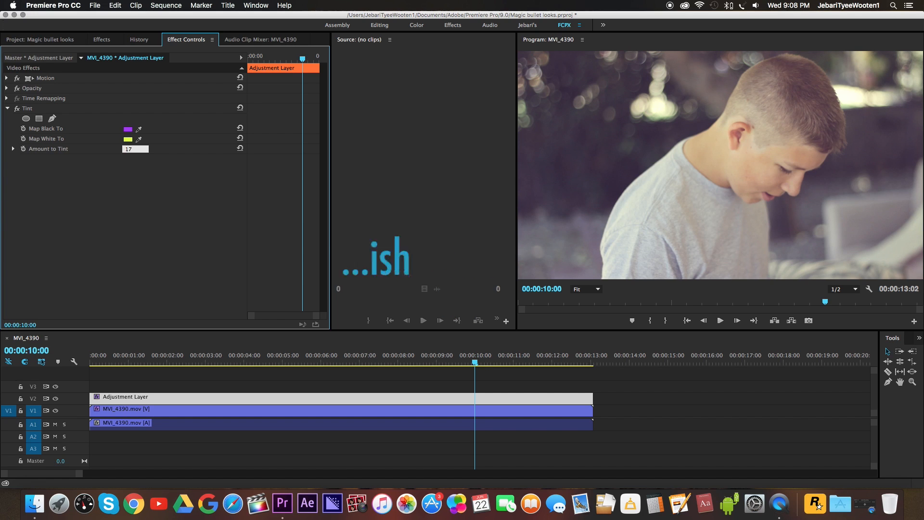
key(Return)
drag(439, 359, 377, 364)
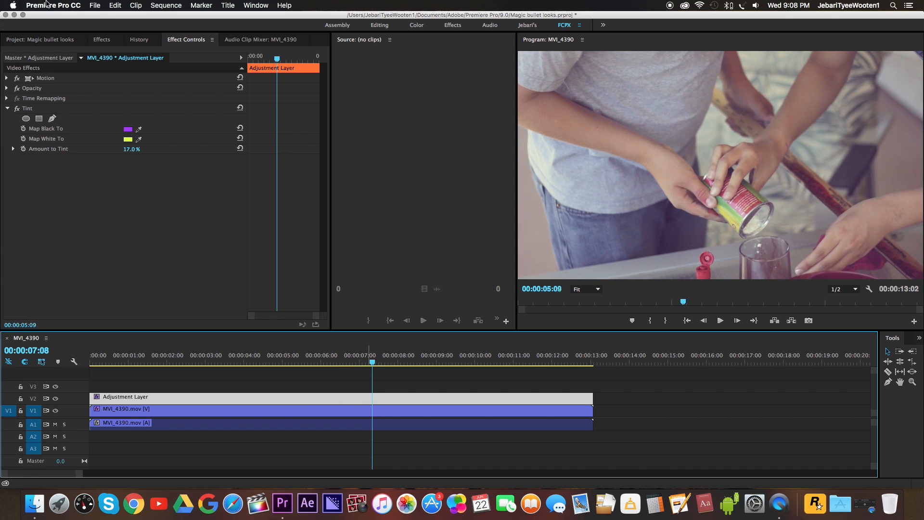
Search the effects for "contrast", apply Brightness & Contrast to the adjustment layer and show its settings
click(102, 39)
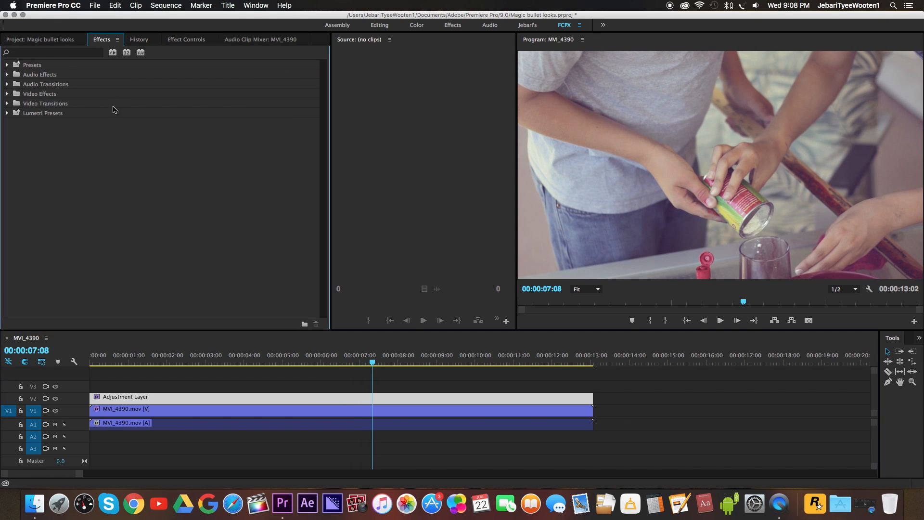
click(60, 54)
text(c)
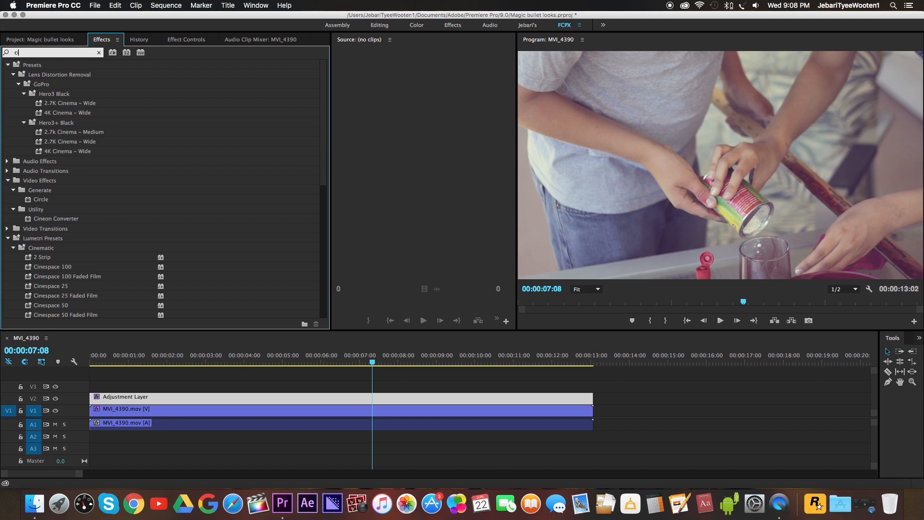
text(ontra)
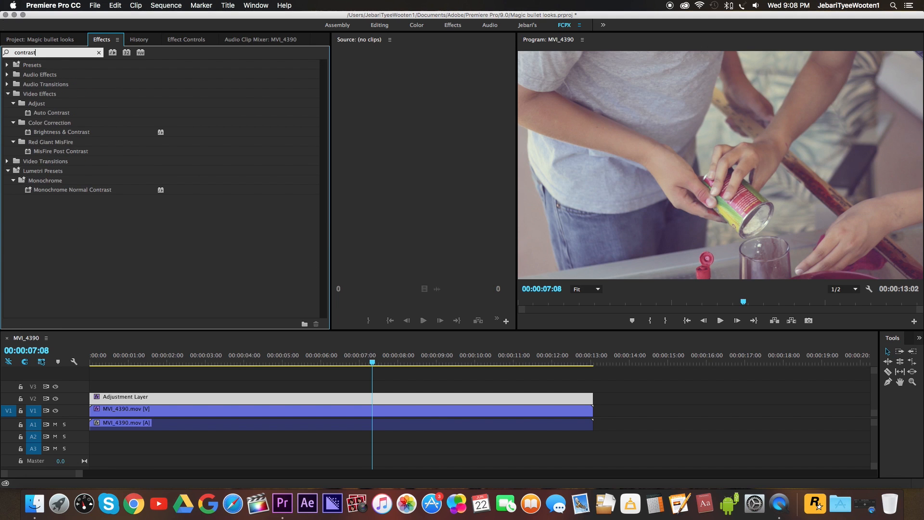
text(st)
drag(78, 132, 369, 400)
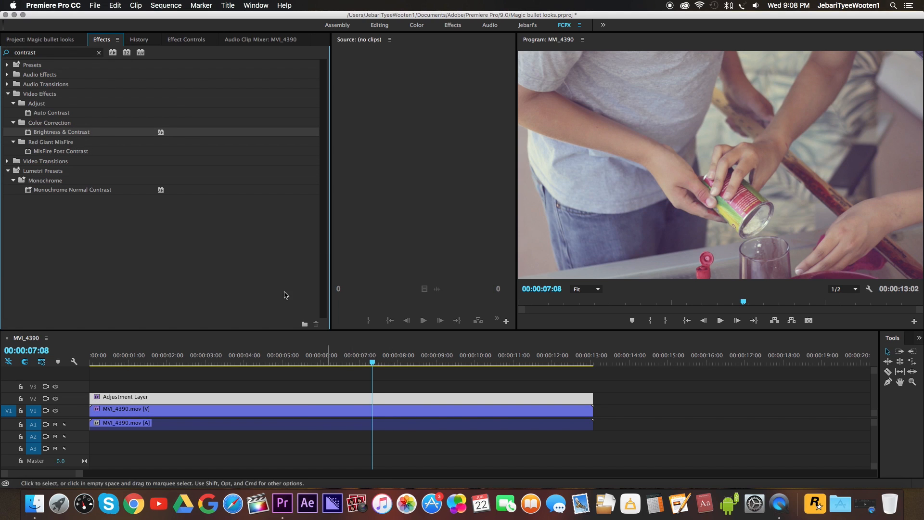
click(144, 38)
click(210, 43)
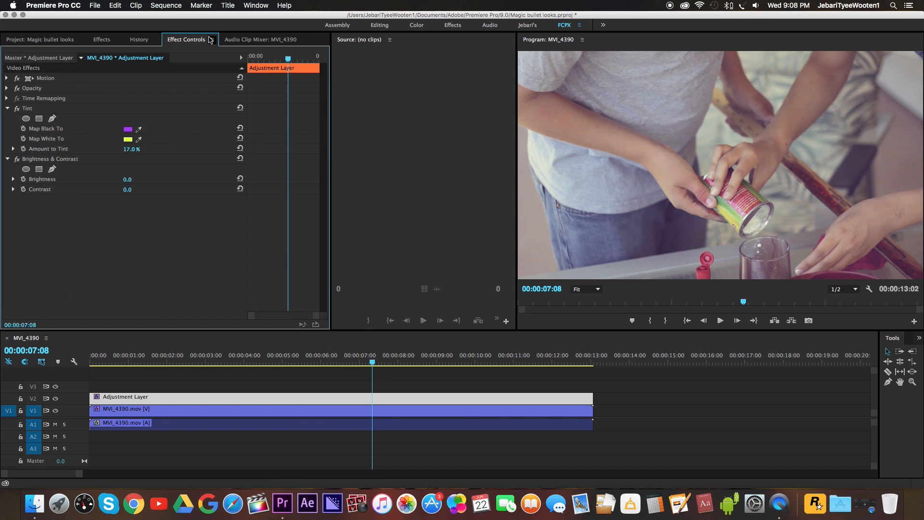
Try a Contrast value of 53 and check the image up to 00:00:09:06
drag(127, 190, 156, 189)
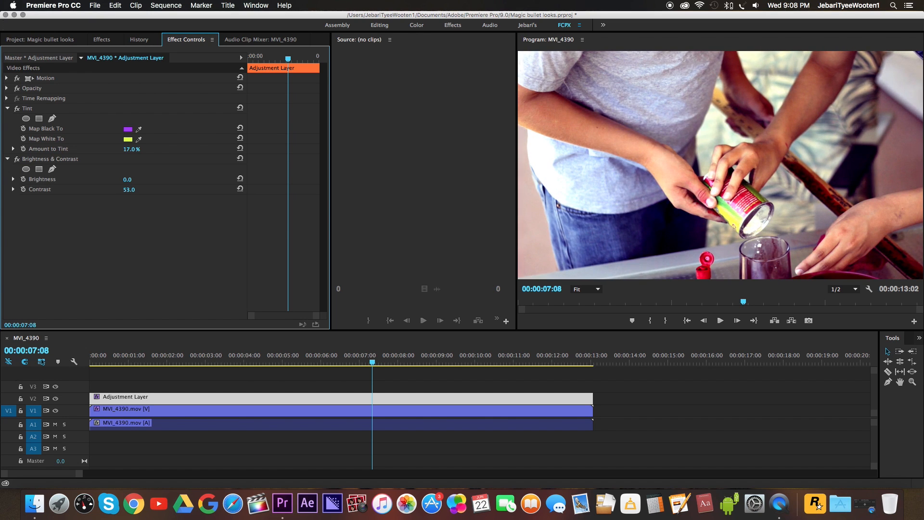
drag(285, 362, 446, 356)
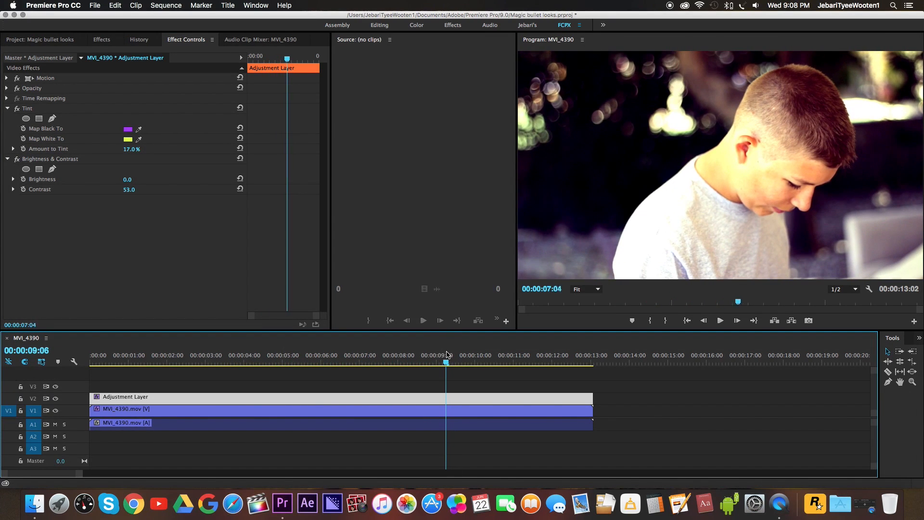
Try to draw a closed freehand mask around the boy's head for the Brightness & Contrast effect
click(51, 169)
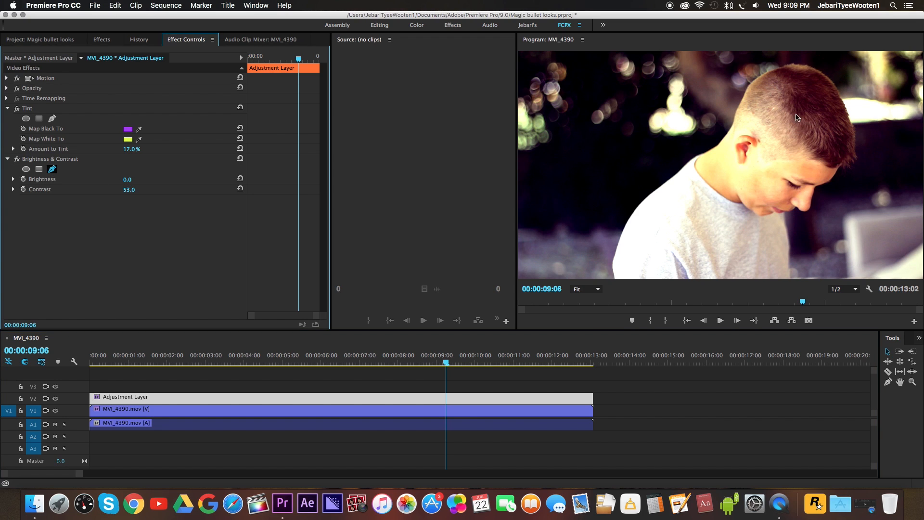
click(761, 72)
click(663, 166)
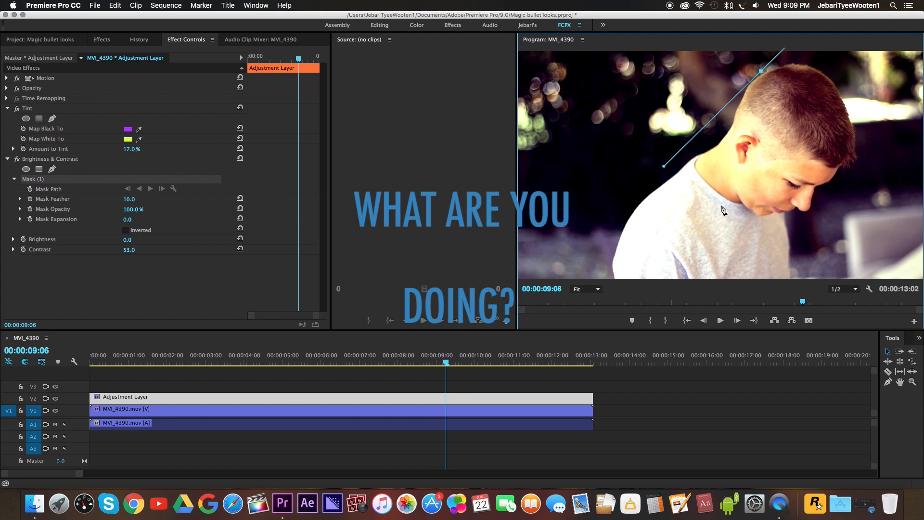
click(776, 235)
drag(854, 80, 777, 55)
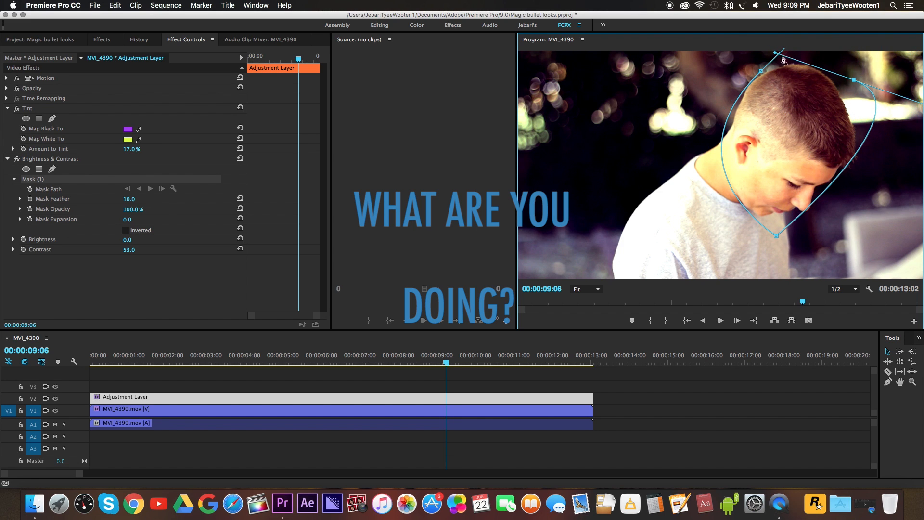
click(760, 72)
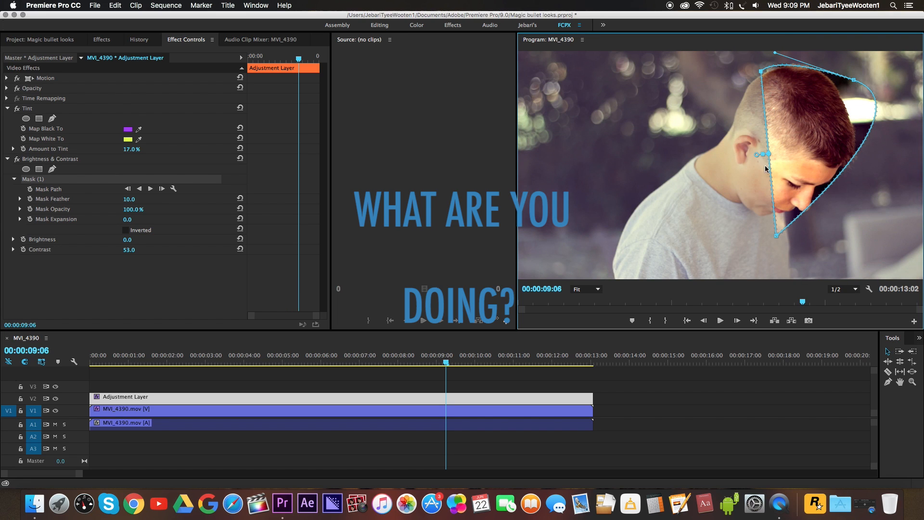
Undo the last mask edit and delete the mask from the Brightness & Contrast effect
key(super+z)
click(65, 180)
key(Delete)
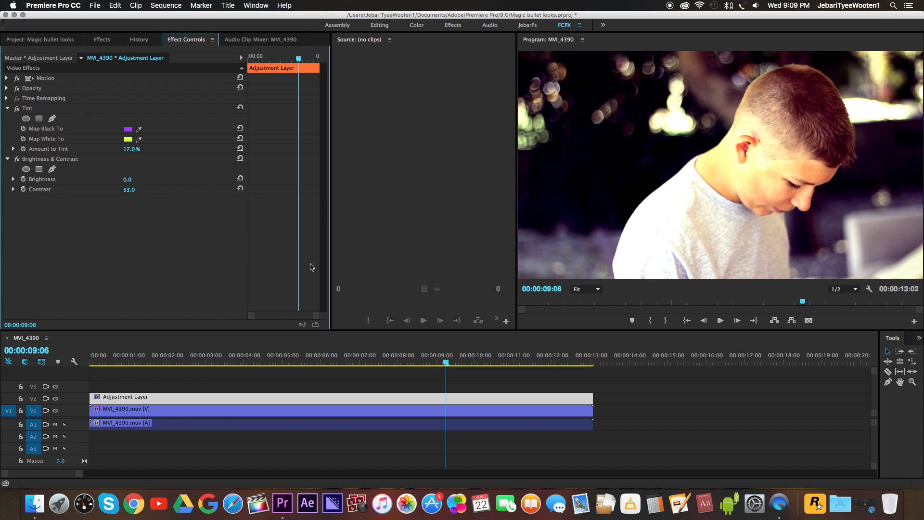
Set the Contrast to 29 and select the Brightness & Contrast effect
click(129, 189)
text(28)
key(Return)
mouse_move(129, 189)
mouse_down()
mouse_move(145, 189)
mouse_move(129, 189)
mouse_up()
click(54, 160)
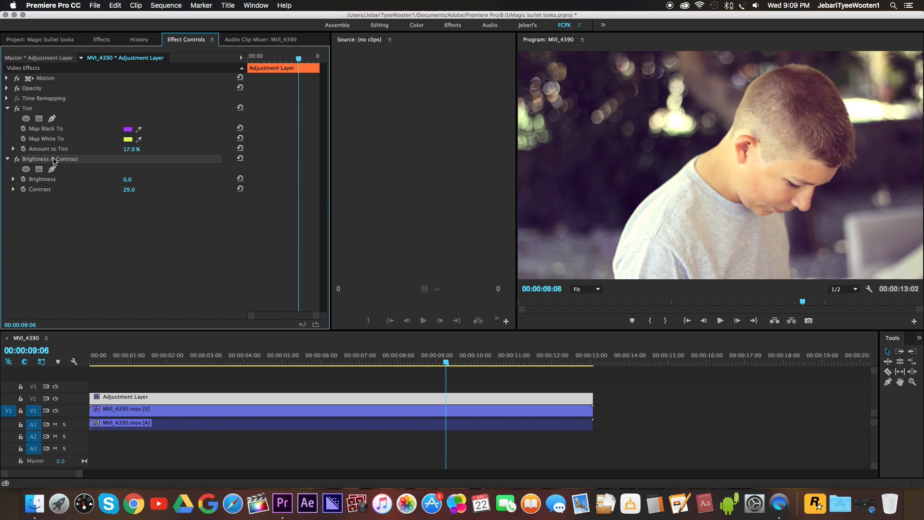
Delete the Brightness & Contrast and Tint effects from the adjustment layer and move the playhead to 00:00:07:06
key(Delete)
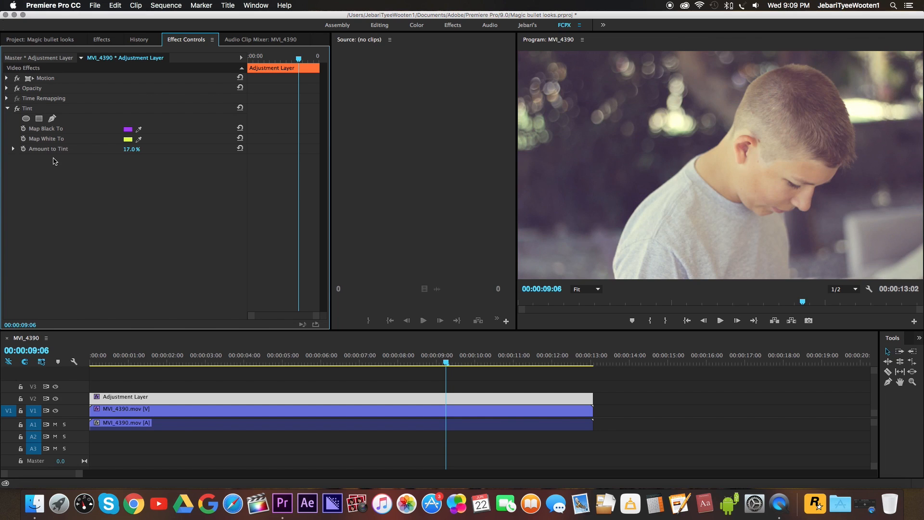
click(54, 109)
key(Delete)
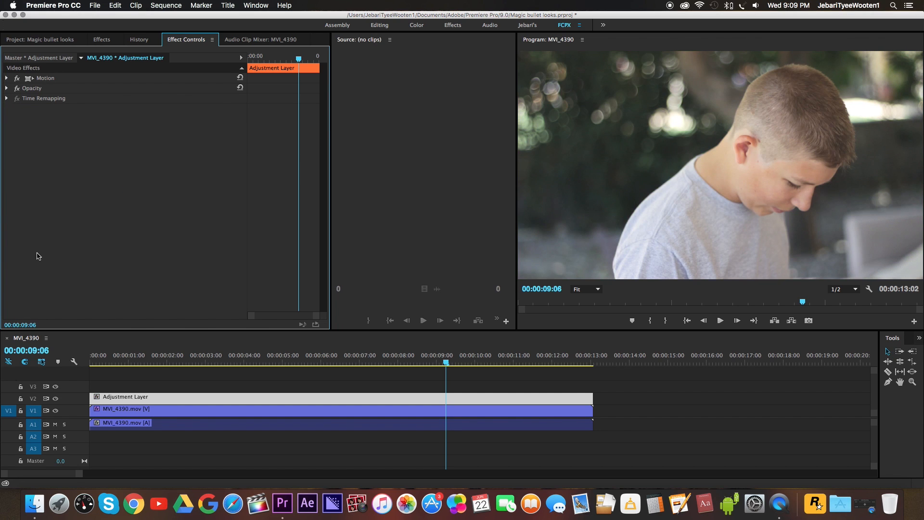
click(419, 361)
drag(421, 364, 369, 361)
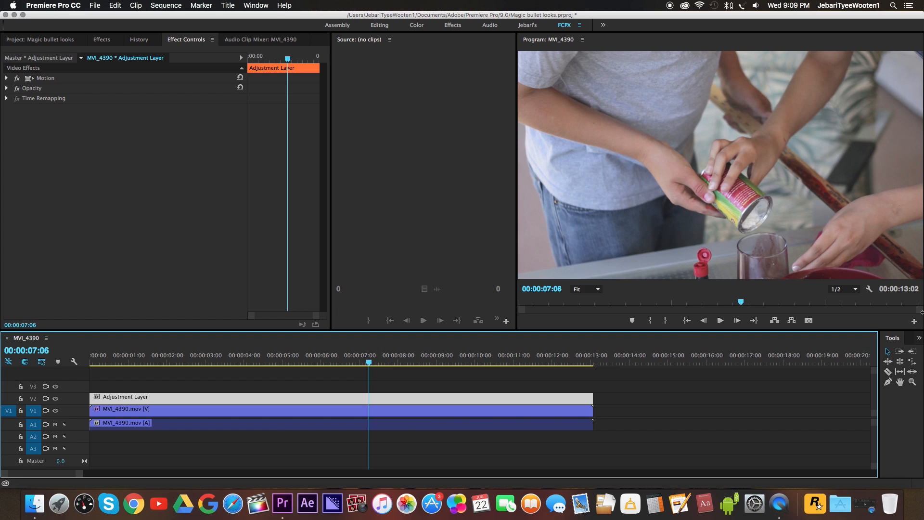
Enlarge the timeline area and browse the Lumetri Presets in the Cinematic, Filmstocks, Monochrome and SpeedLooks folders
drag(490, 335, 505, 288)
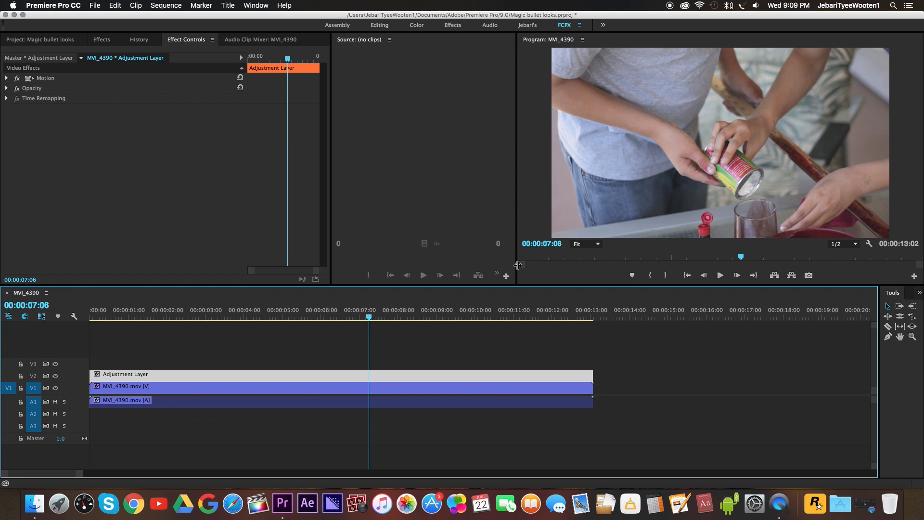
click(102, 40)
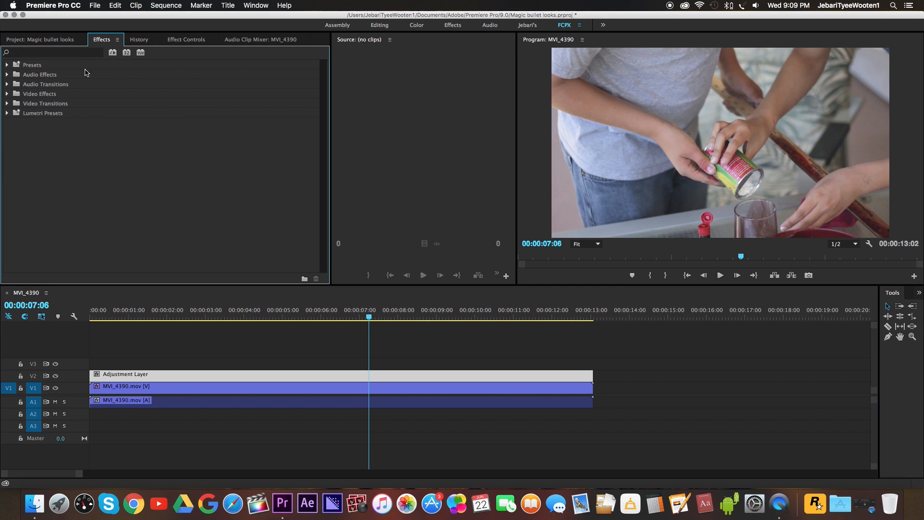
click(7, 114)
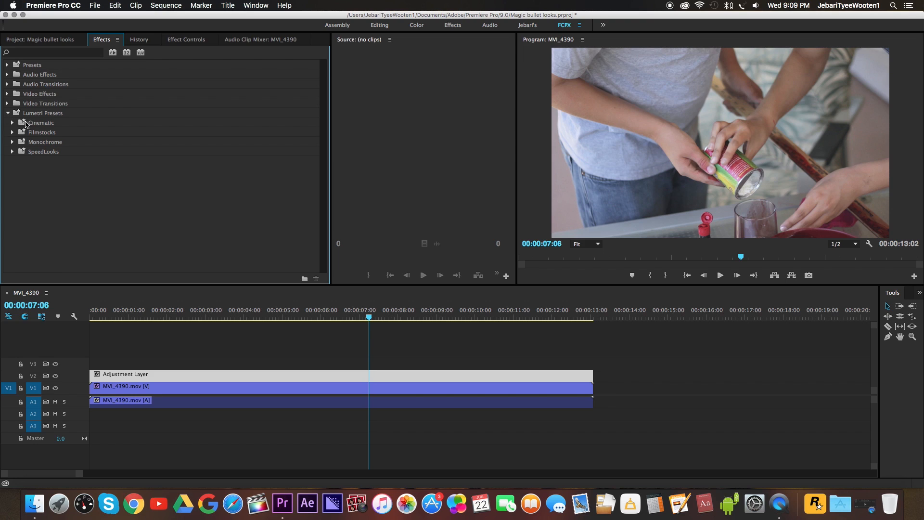
click(37, 123)
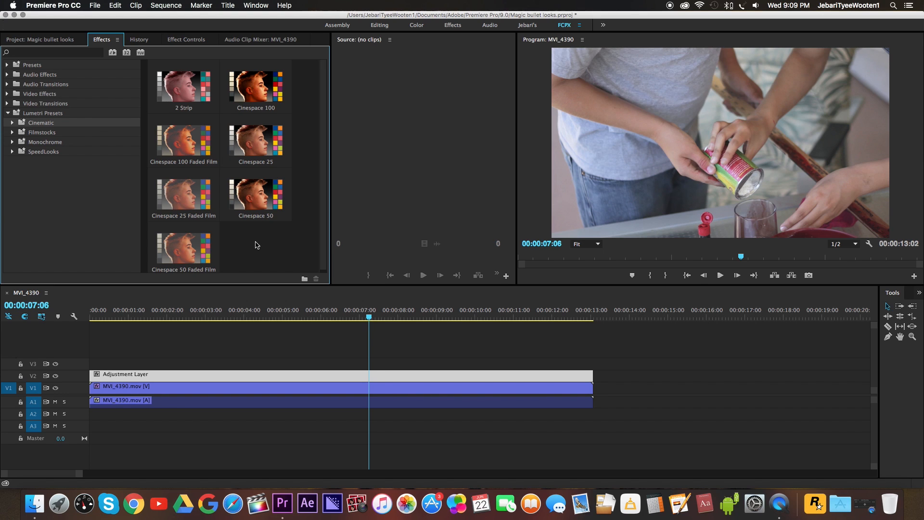
click(58, 133)
click(57, 142)
click(57, 152)
click(42, 123)
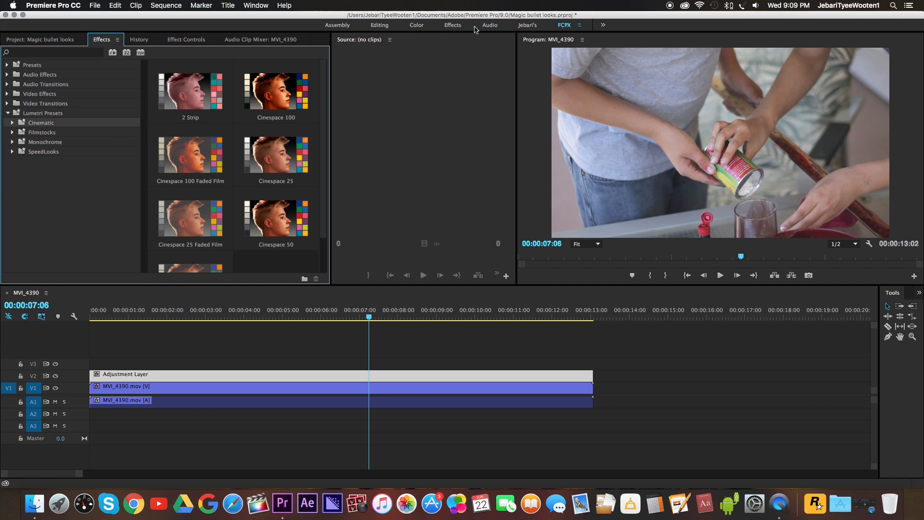
Switch to the Color workspace and select the MVI_4390.mov clip on V1 with the playhead at 00:00:01:17
click(417, 25)
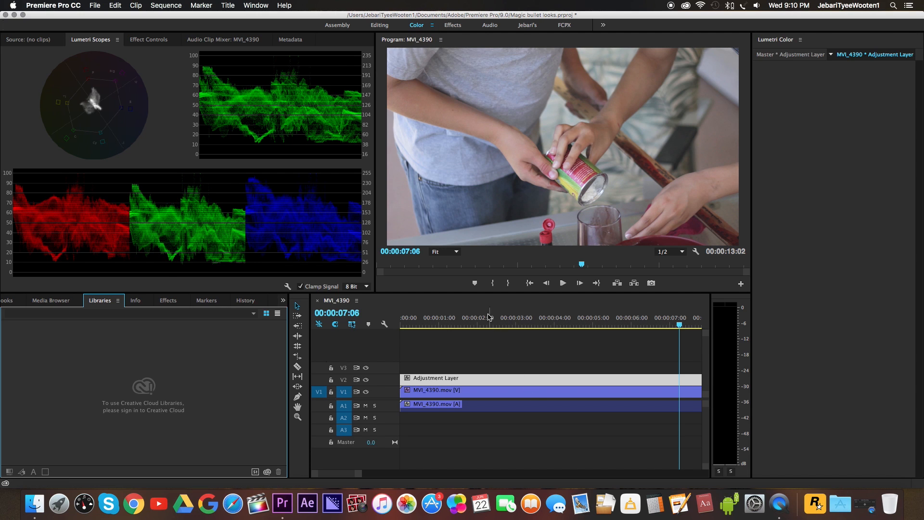
click(466, 321)
click(491, 392)
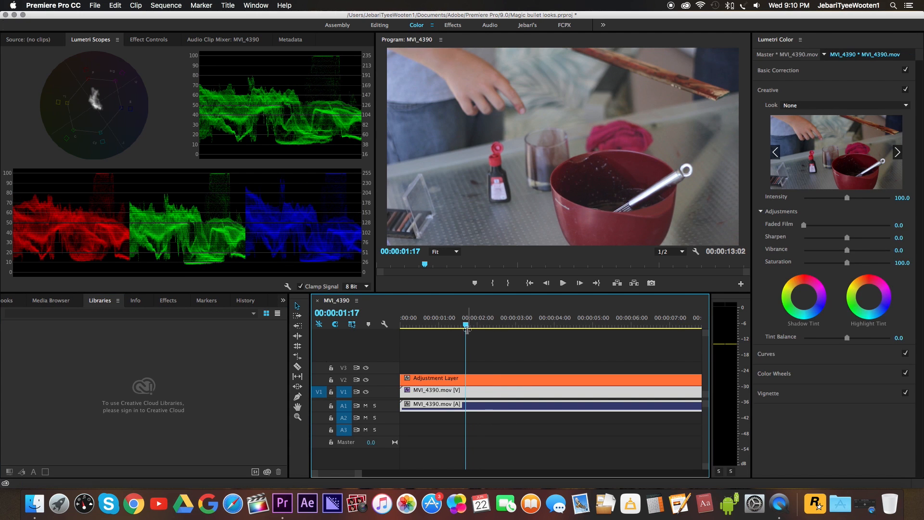
Play briefly to 00:00:02:03 and delete the Three-Way Color Corrector effect from the MVI_4390.mov clip
key(space)
click(148, 41)
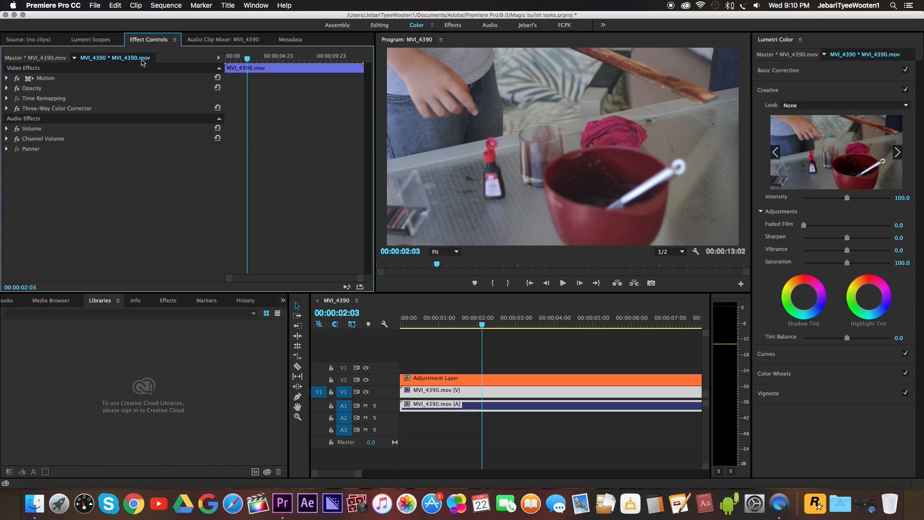
key(Delete)
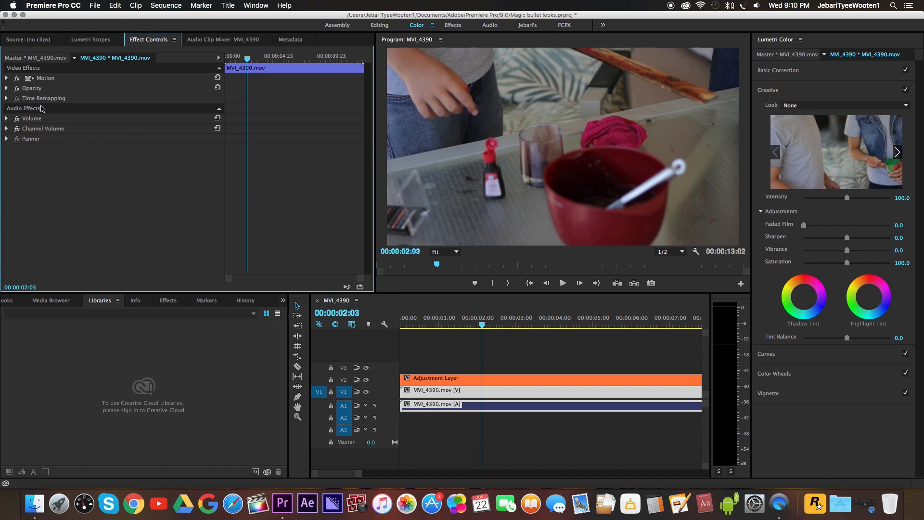
Open Basic Correction for the clip at 00:00:02:12 and add a second vectorscope to the Lumetri Scopes
click(92, 39)
drag(481, 326, 498, 324)
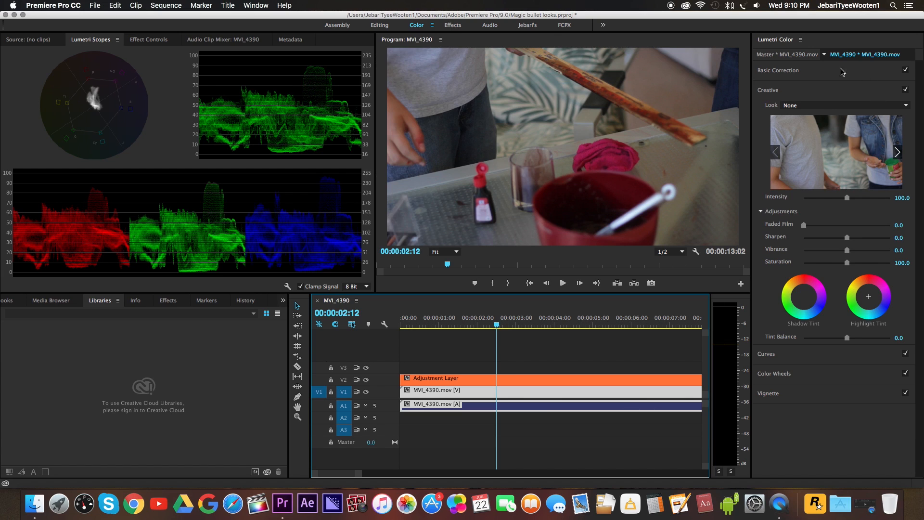
click(769, 71)
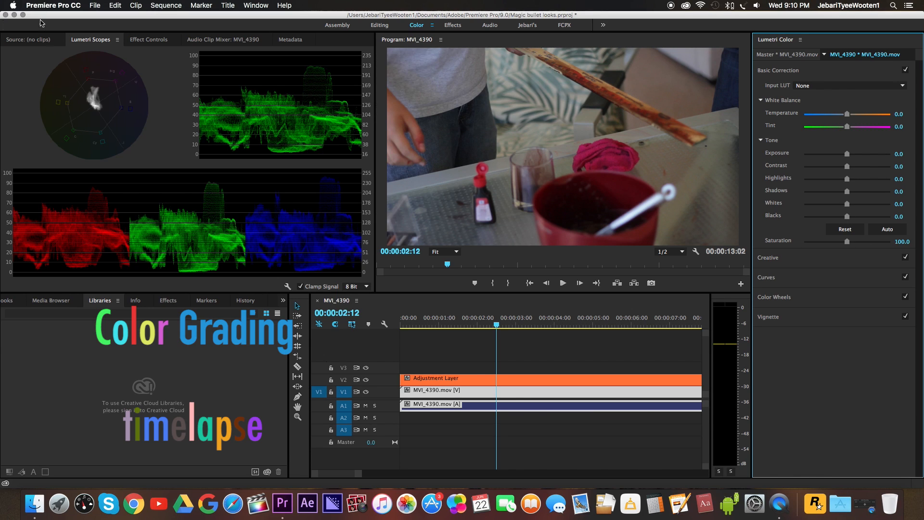
right_click(107, 198)
click(109, 210)
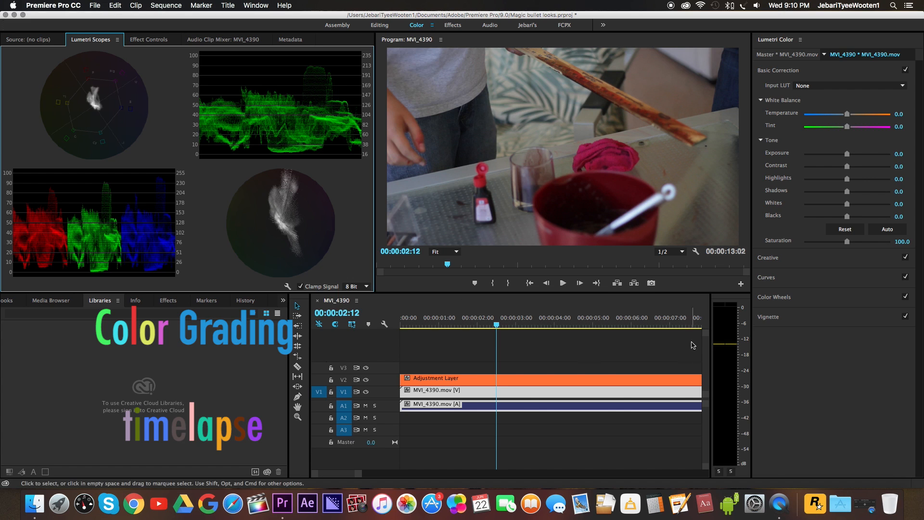
Set Basic Correction: Temperature -14.4, Tint -8.9, Exposure 0.1, Contrast 77.8, Highlights -24.4, Whites 15.6, Blacks 43.3, Saturation 113.3
drag(847, 242, 850, 242)
drag(847, 115, 848, 154)
drag(847, 203, 853, 204)
drag(847, 217, 866, 217)
drag(847, 179, 881, 166)
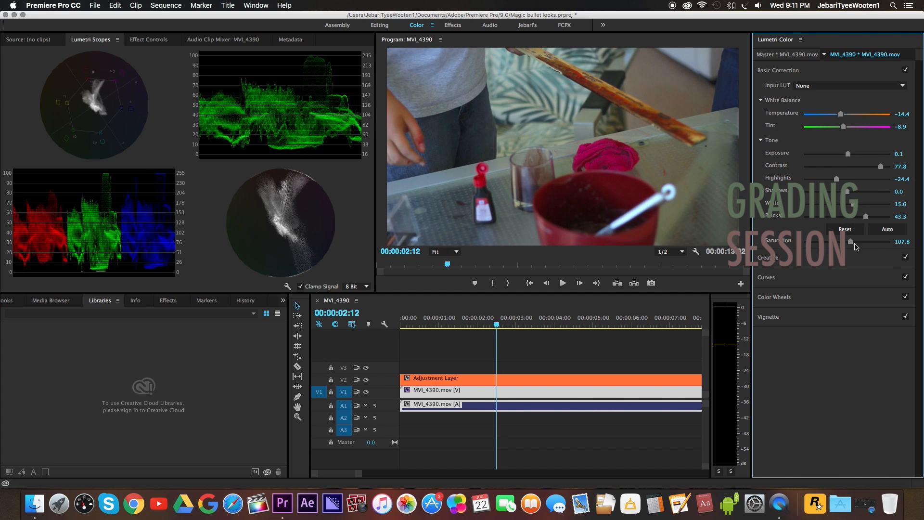
drag(850, 242, 853, 242)
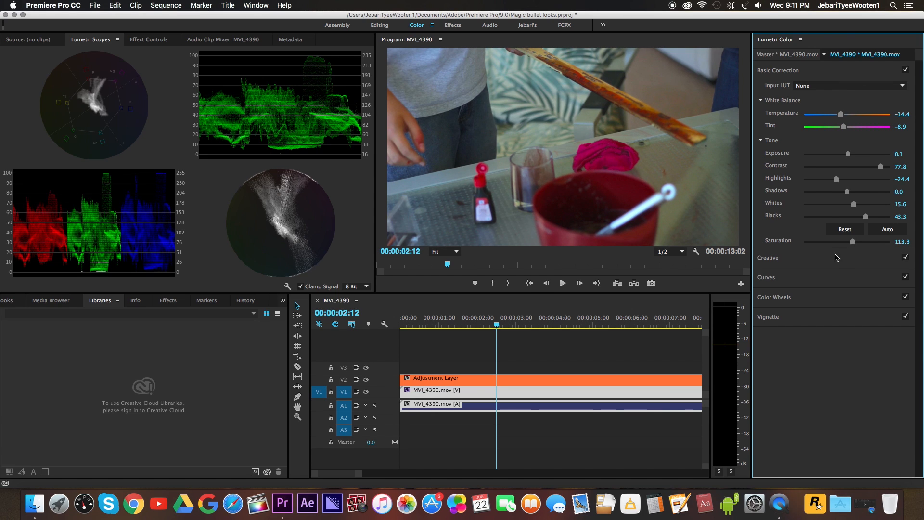
click(149, 43)
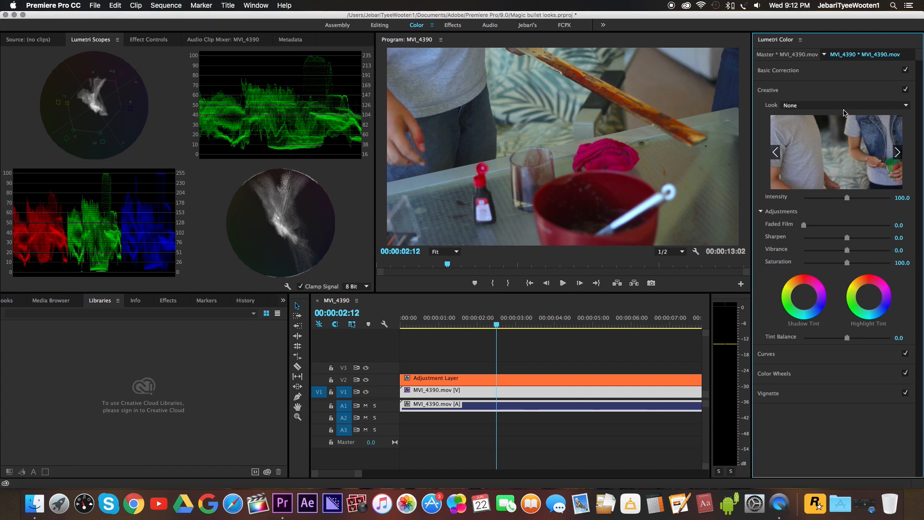
Step through the Creative look previews at 00:00:04:16 and apply the CineSpace look to the clip
drag(504, 323, 582, 318)
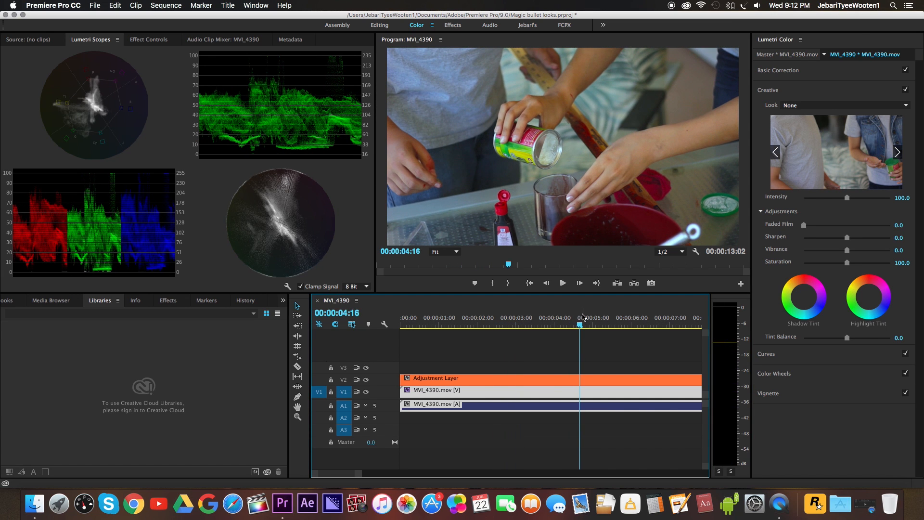
click(898, 152)
click(898, 153)
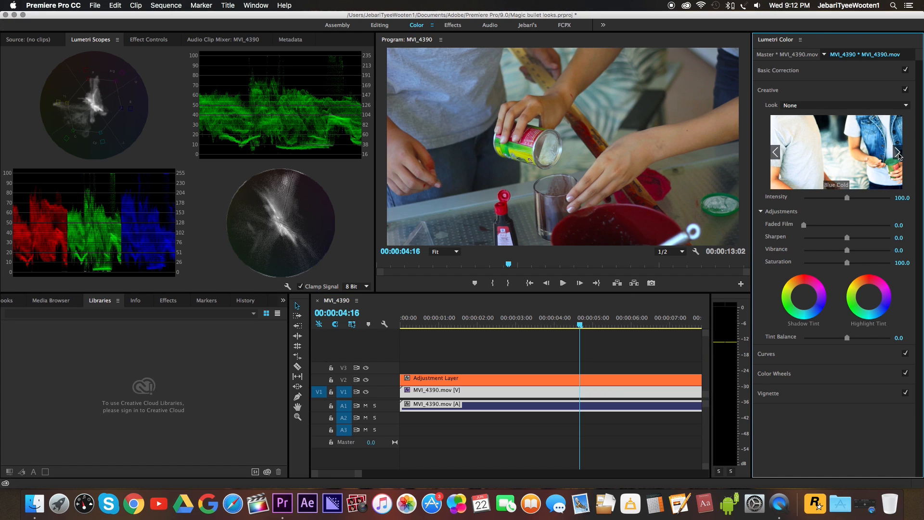
click(898, 153)
click(898, 153)
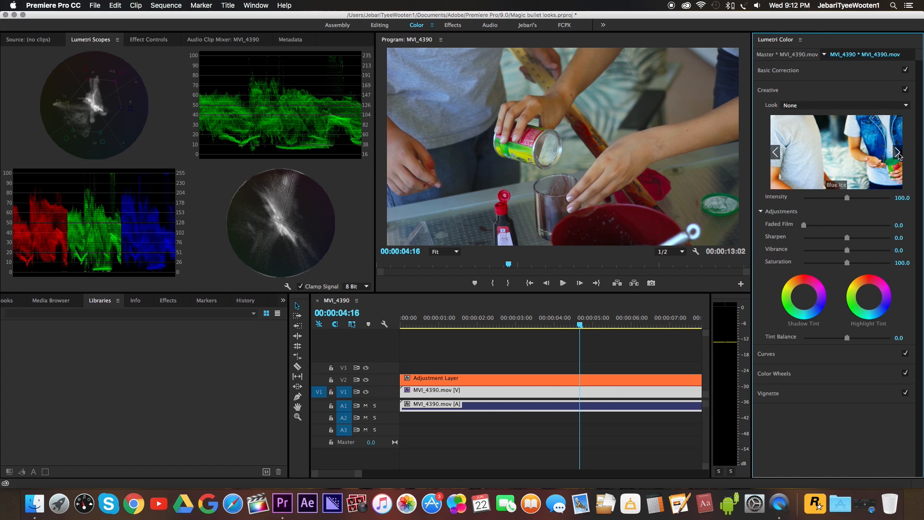
click(898, 153)
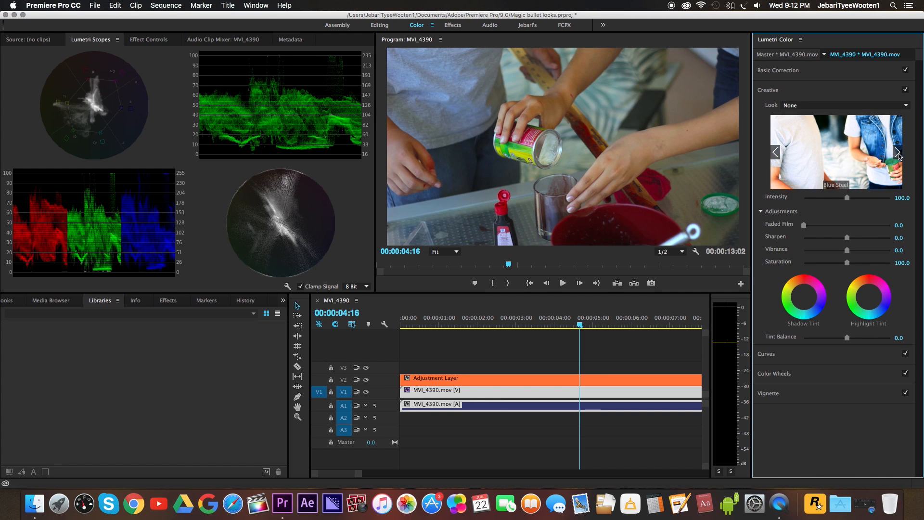
click(898, 153)
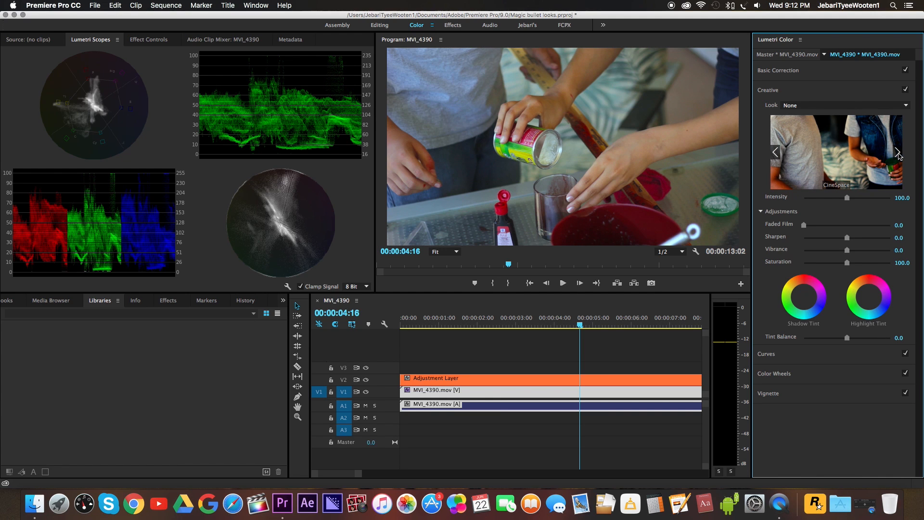
click(836, 186)
Check the CineSpace look at other points of the clip, up to 00:00:10:05
drag(579, 322, 613, 333)
scroll(611, 336, right, 5)
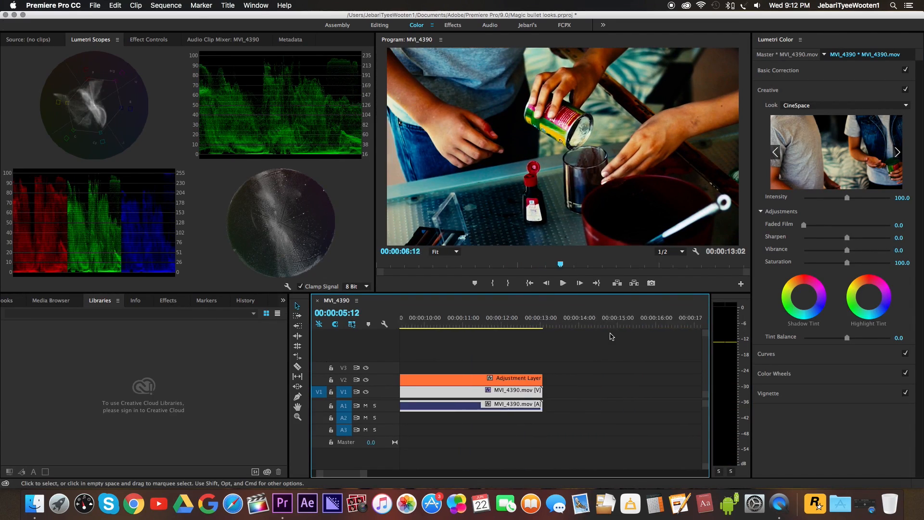
click(468, 325)
drag(475, 326, 433, 325)
scroll(481, 349, left, 5)
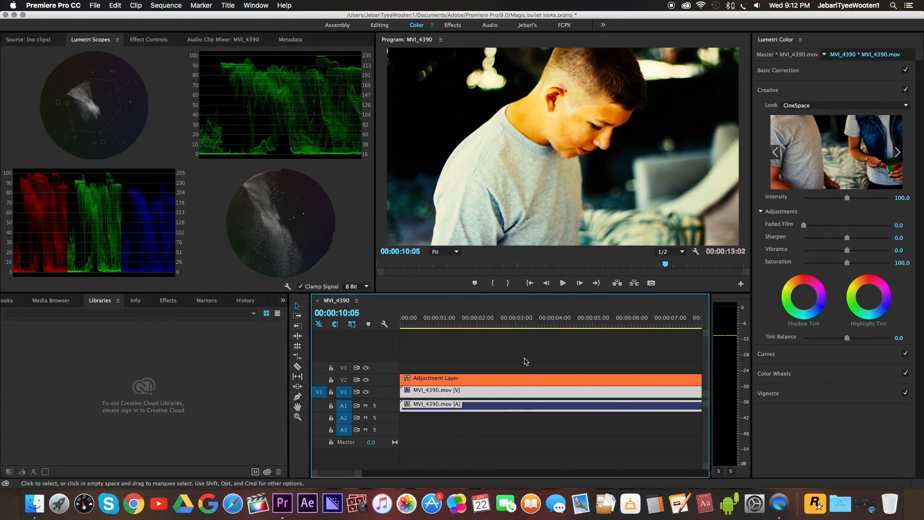
Return to about 00:00:04:15 and change the Creative look to Fuji F125 Kodak 2393 (by Adobe), keeping Intensity at 100
click(542, 319)
drag(546, 317, 576, 323)
click(821, 107)
click(684, 257)
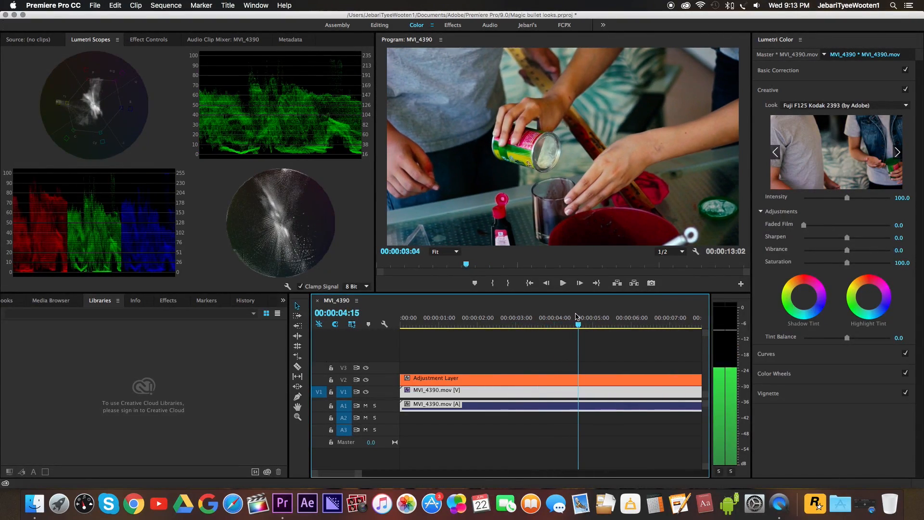
drag(846, 198, 847, 199)
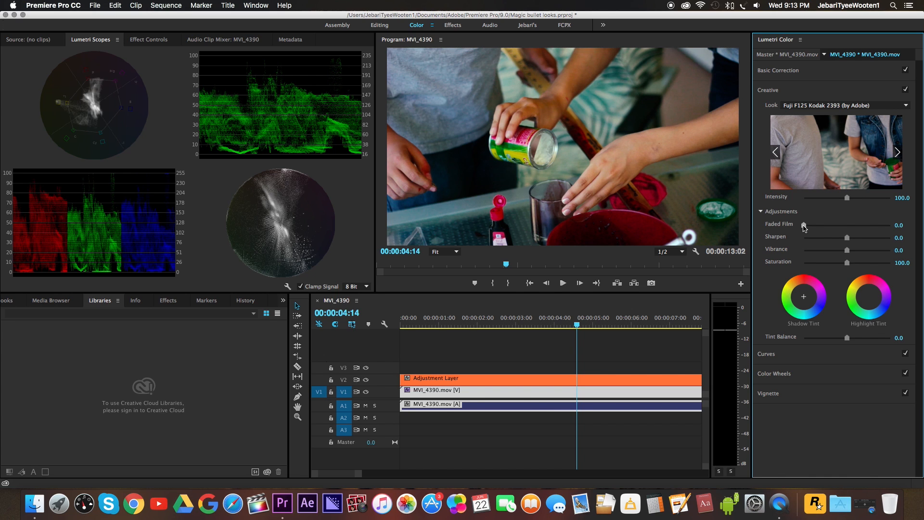
Set Faded Film to 67.2, try Sharpen at 100 and return it to 0, and set Vibrance to 13.3 and Saturation to 88.9
drag(802, 226, 847, 225)
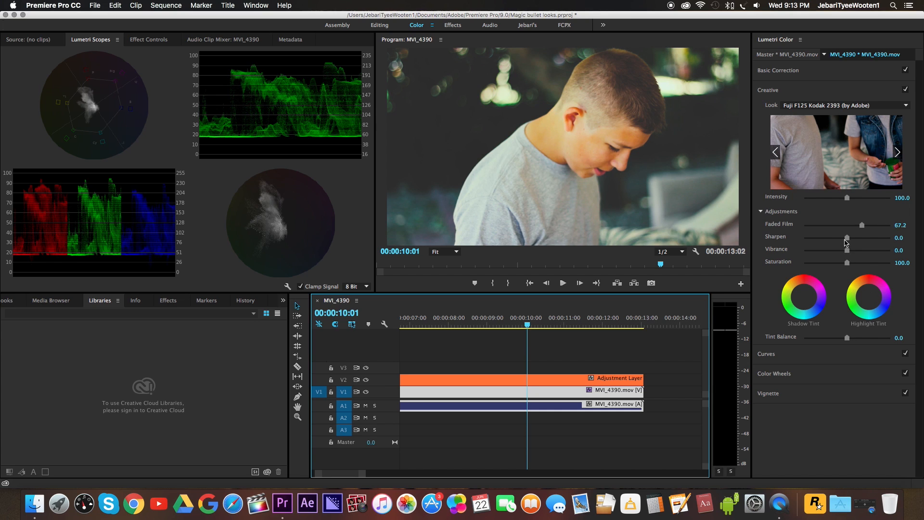
drag(847, 238, 913, 242)
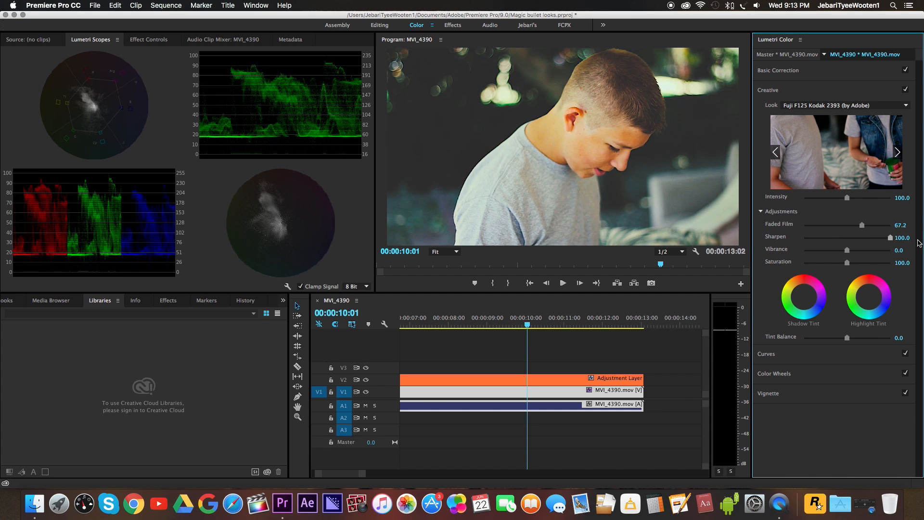
drag(890, 238, 842, 262)
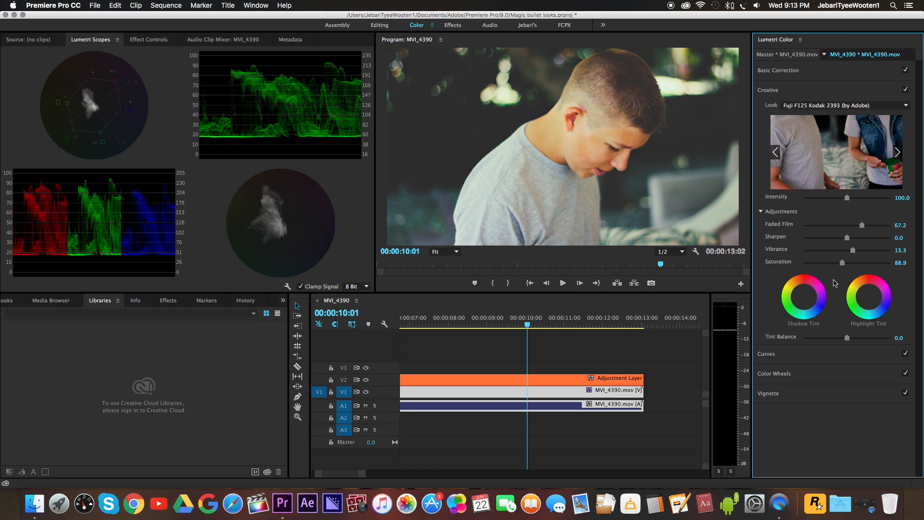
Tint the shadows and highlights slightly off-centre on their color wheels and set the Tint Balance to 18.9
click(800, 294)
click(867, 297)
drag(847, 338, 855, 338)
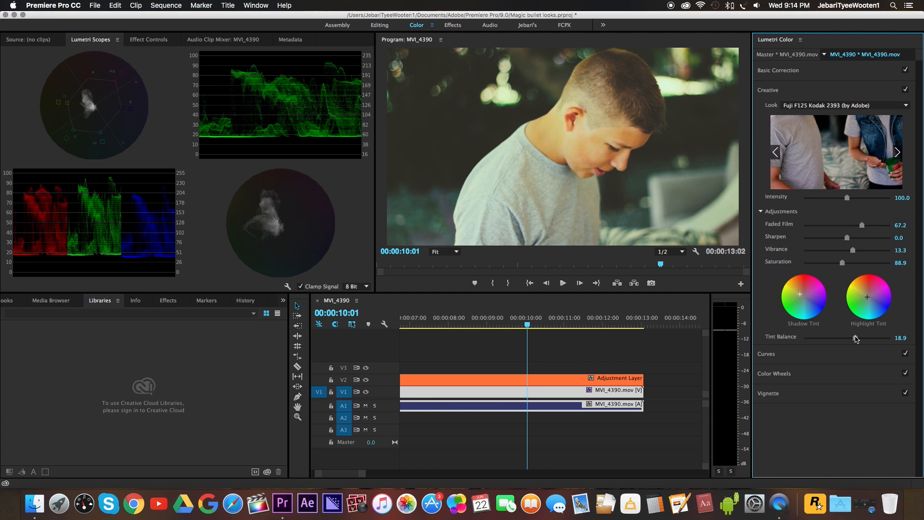
Toggle the Lumetri Color effect to compare the clip, leave it turned off, and switch to the Editing workspace
click(153, 41)
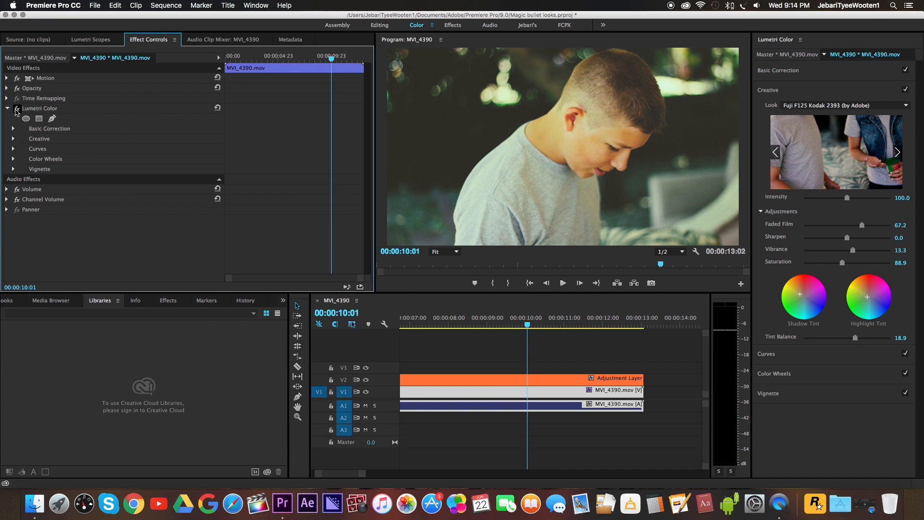
click(18, 111)
click(18, 112)
click(18, 112)
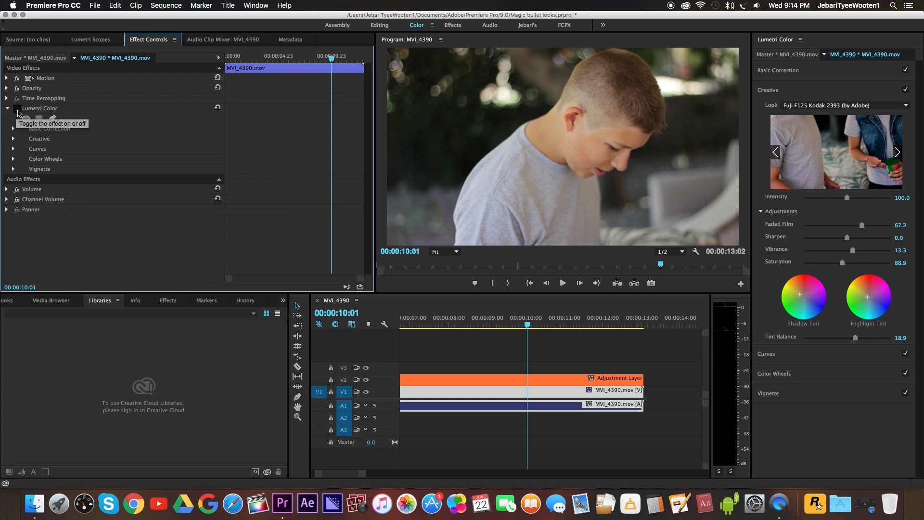
click(380, 25)
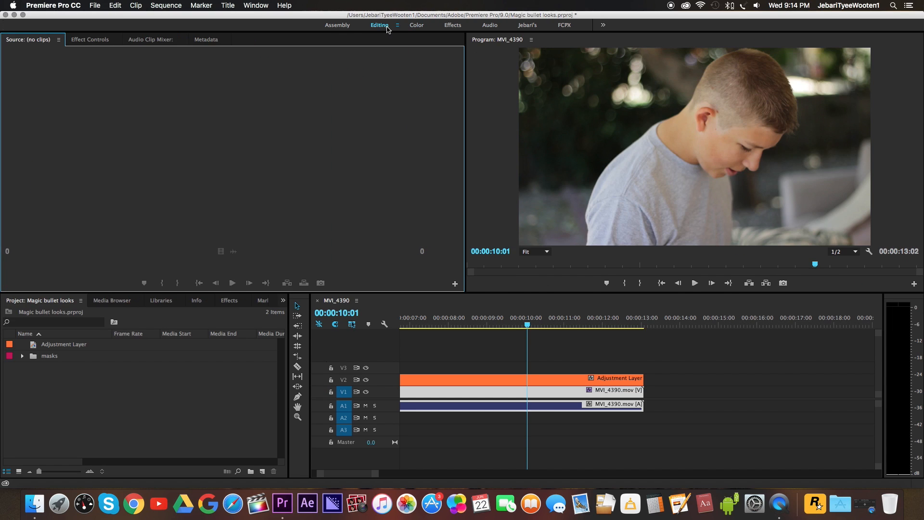